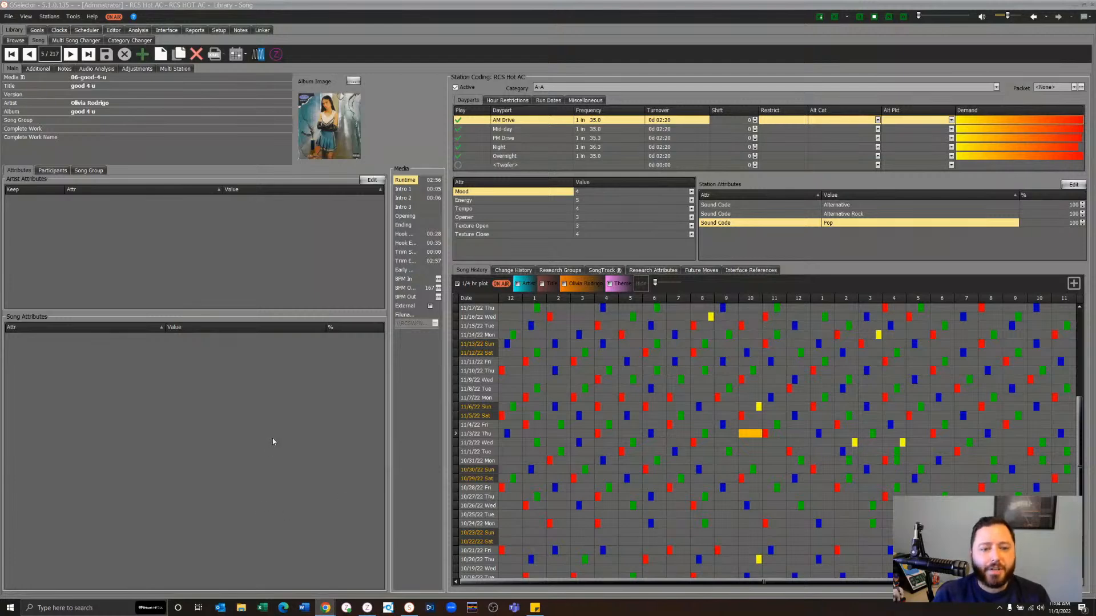
# Look over the list of available stations and the category choices for the current song on RCS Hot AC
pyautogui.click(54, 17)
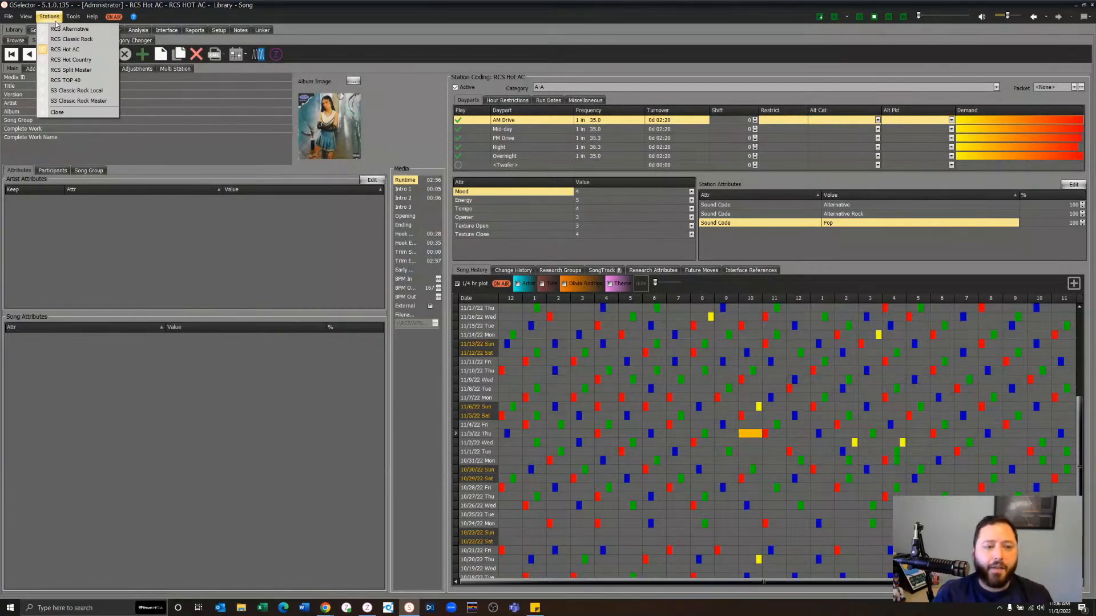
pyautogui.click(377, 377)
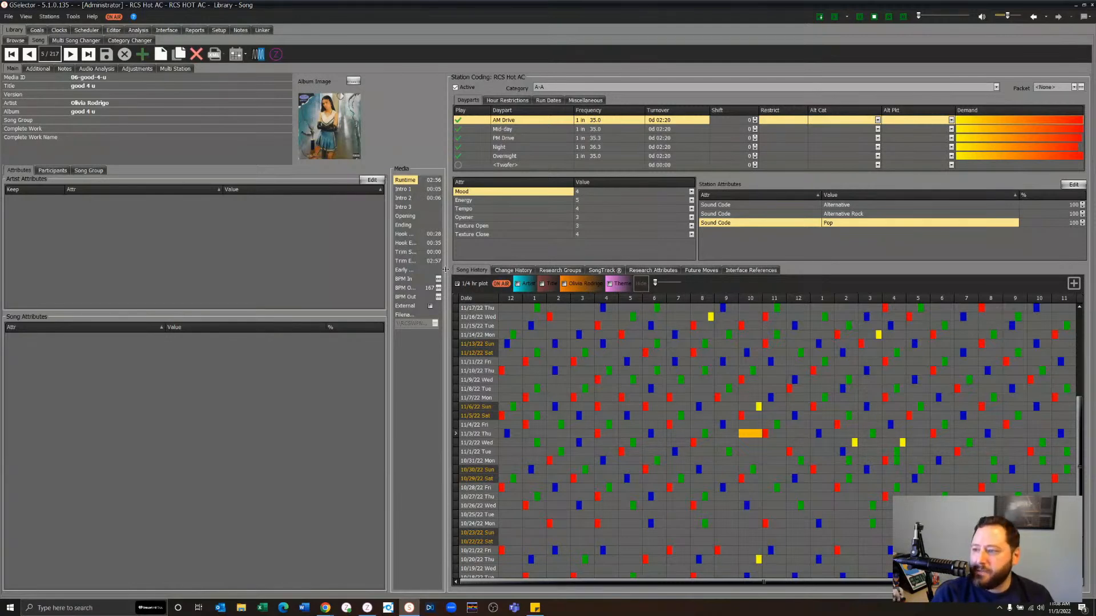
pyautogui.moveTo(446, 165)
pyautogui.mouseDown()
pyautogui.moveTo(376, 167)
pyautogui.moveTo(555, 169)
pyautogui.moveTo(369, 177)
pyautogui.moveTo(537, 178)
pyautogui.moveTo(446, 183)
pyautogui.mouseUp()
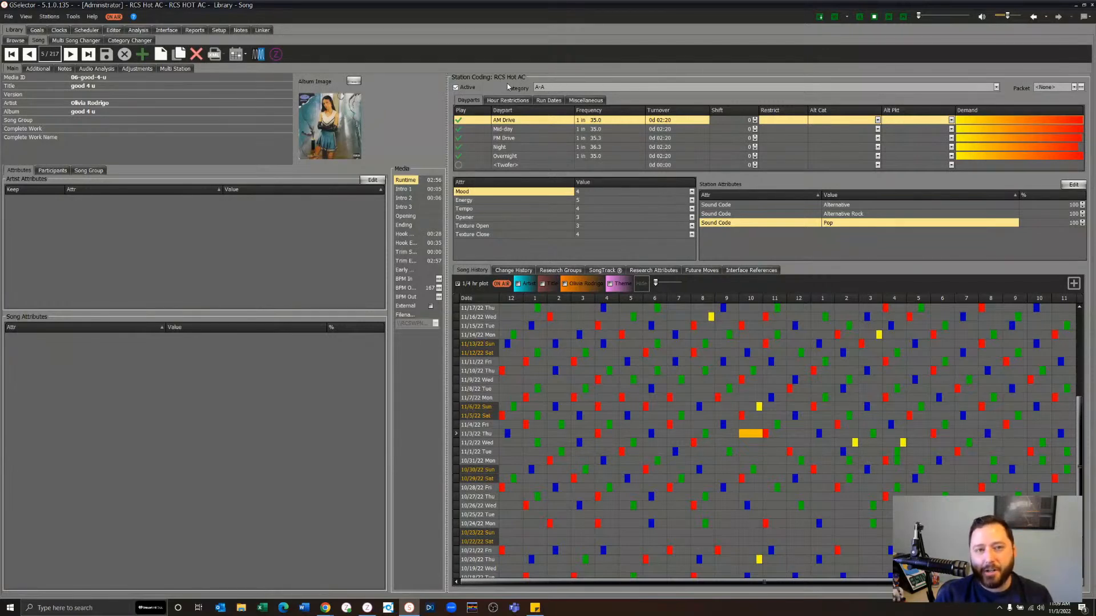
pyautogui.click(553, 89)
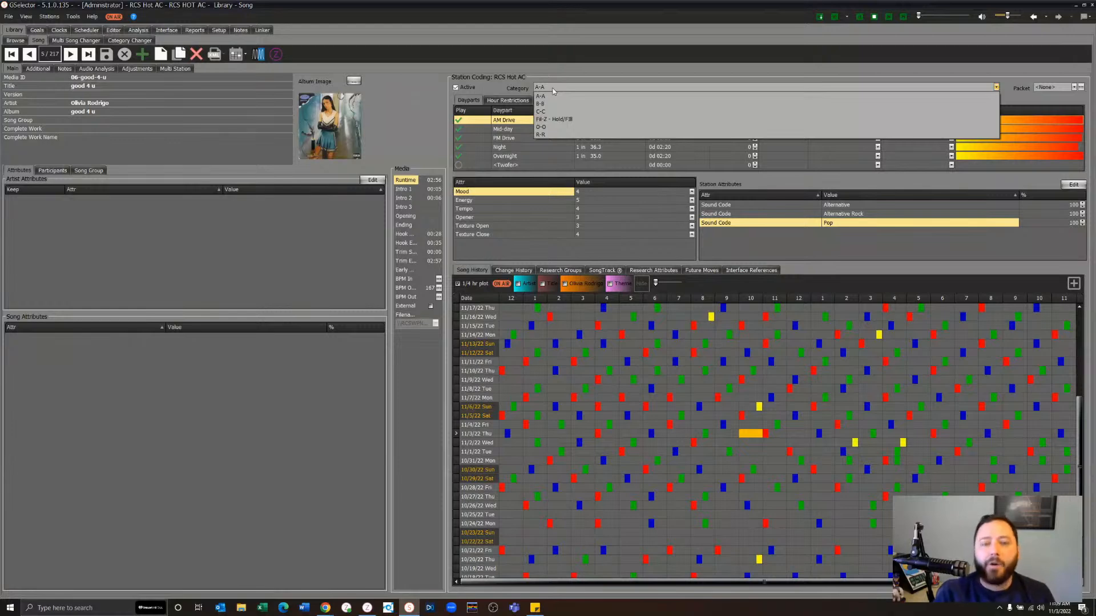
pyautogui.click(553, 91)
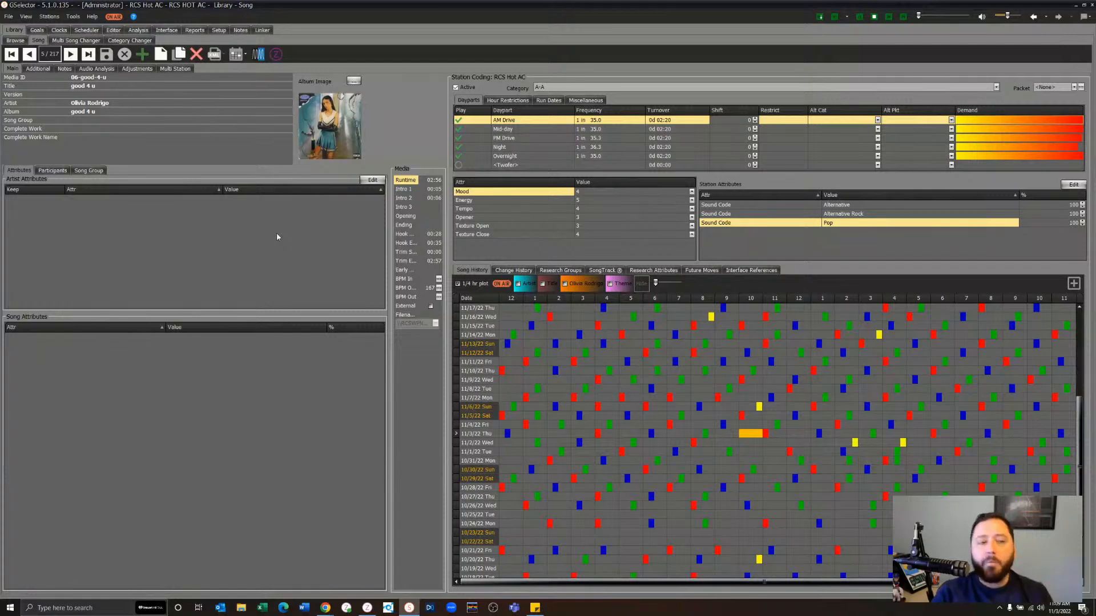
# Examine the song's artist participants and the attribute types offered when creating a new global attribute with all attributes shown
pyautogui.click(52, 170)
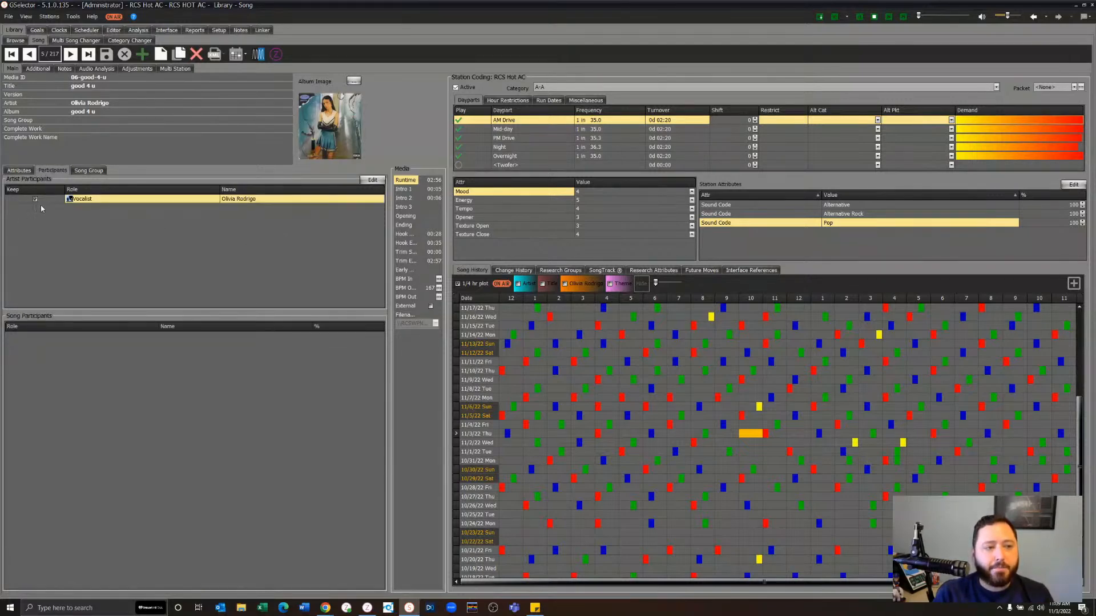
pyautogui.click(19, 170)
pyautogui.click(374, 180)
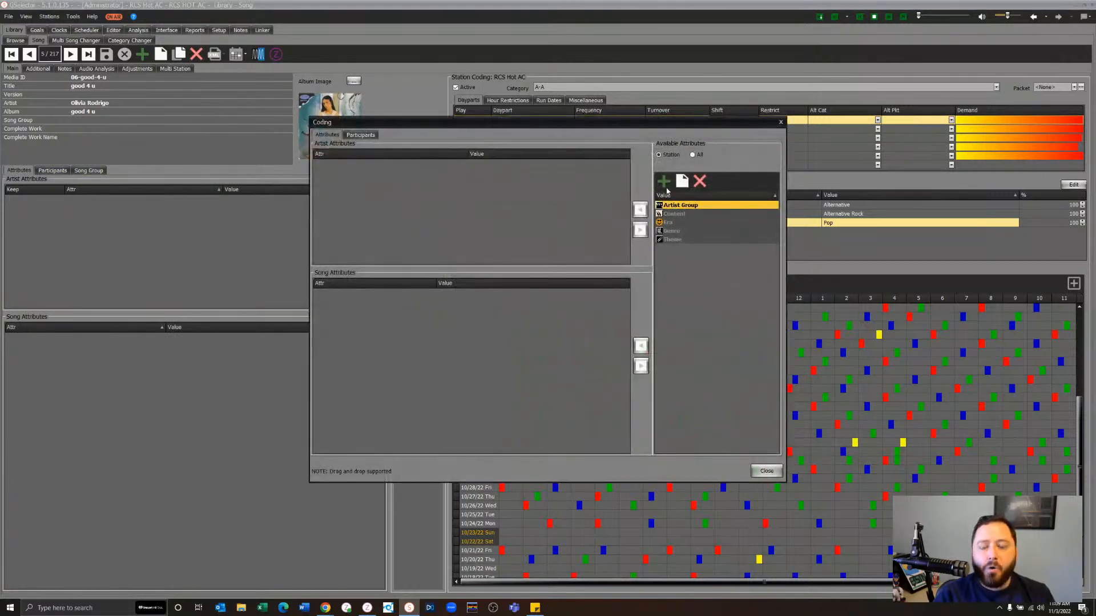
pyautogui.click(664, 183)
pyautogui.click(542, 282)
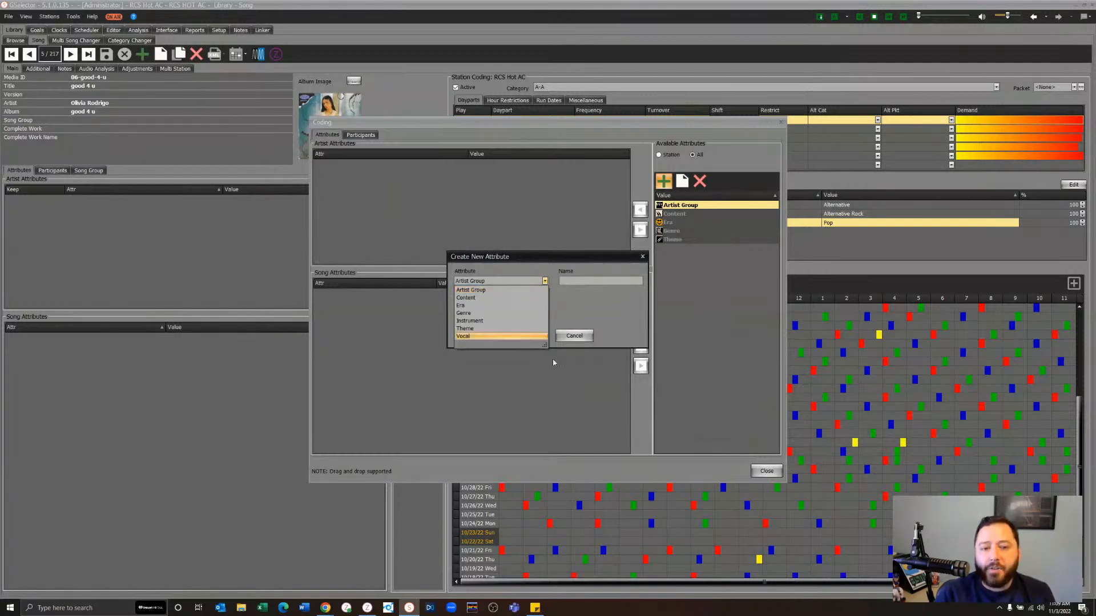
pyautogui.click(588, 340)
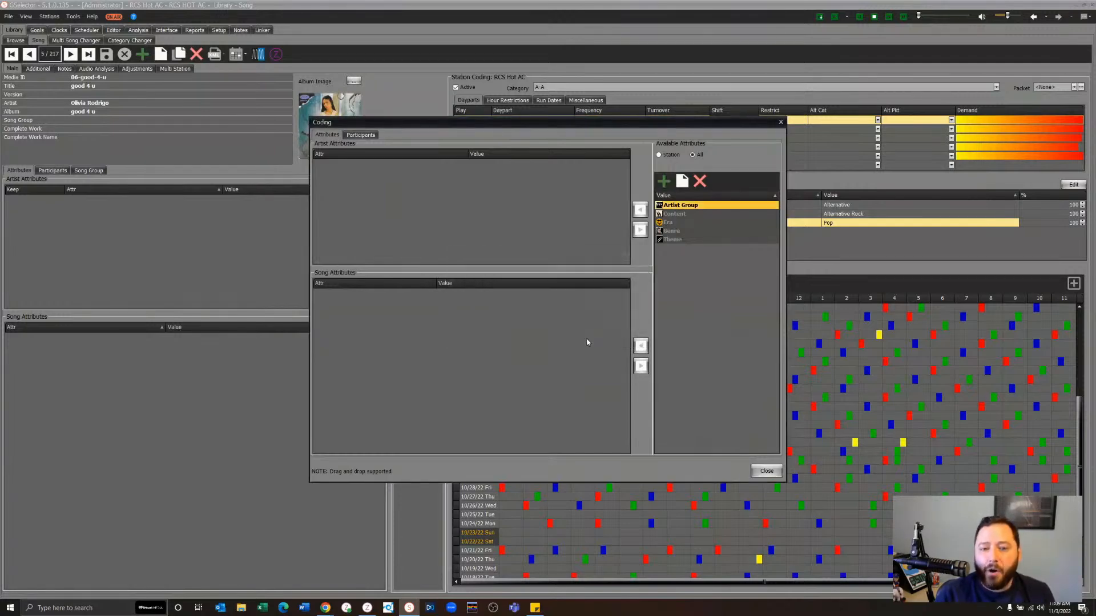
pyautogui.click(769, 472)
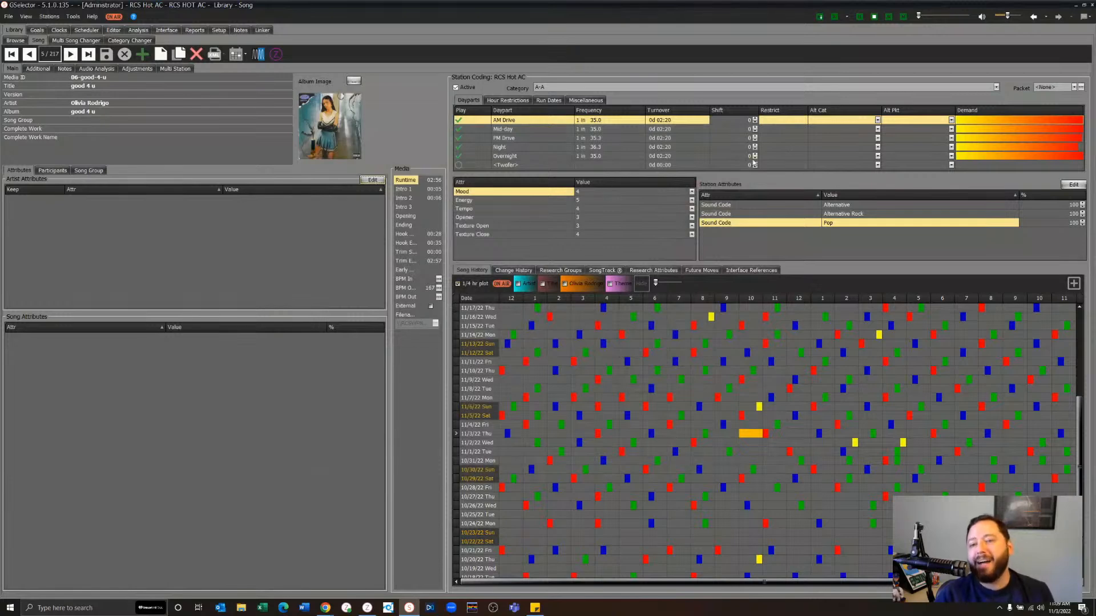
# Examine the song's station attributes and the attribute type offered when creating a new station-level attribute
pyautogui.click(1072, 185)
pyautogui.click(586, 245)
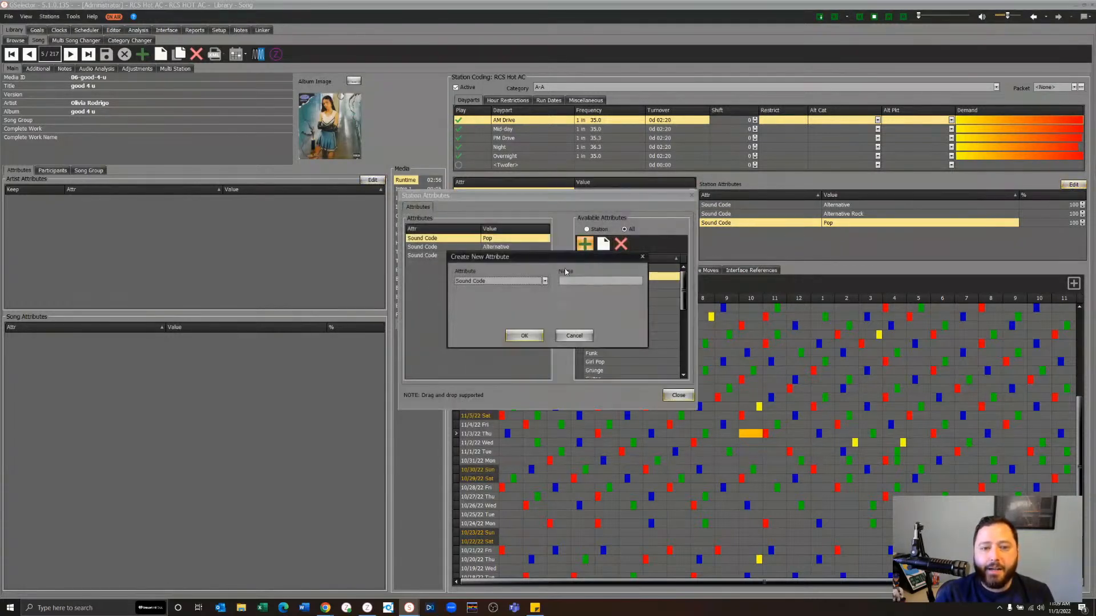
pyautogui.click(534, 282)
pyautogui.click(533, 285)
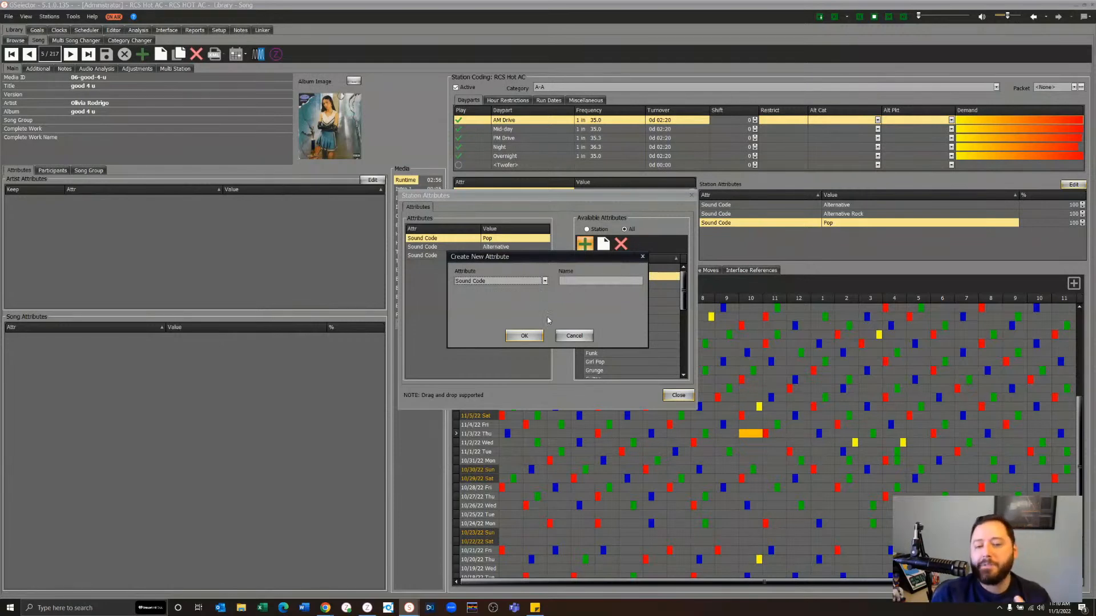
pyautogui.click(574, 335)
pyautogui.click(669, 395)
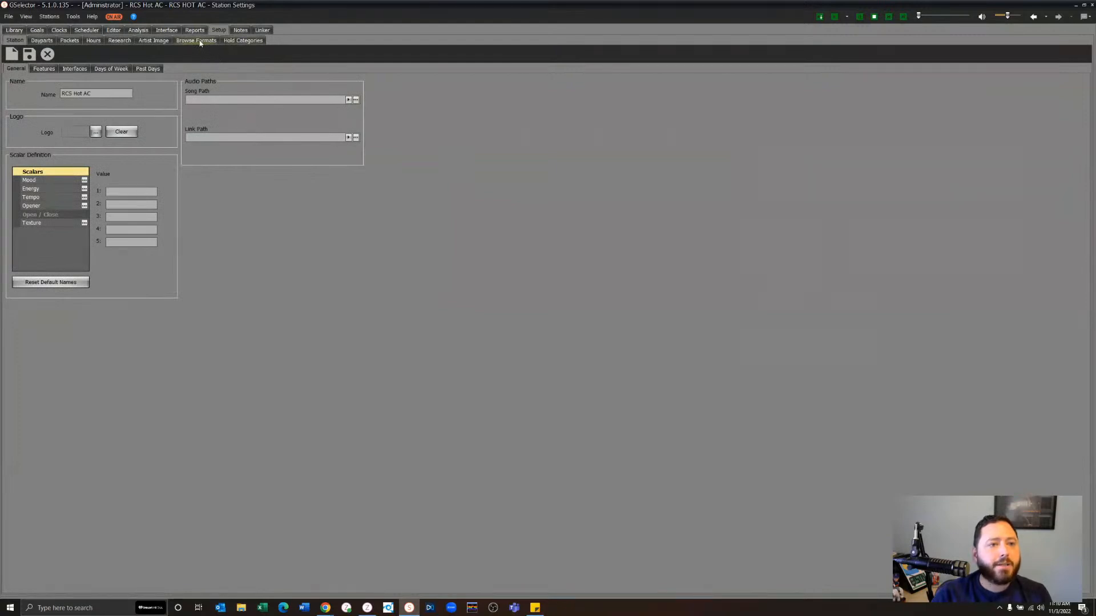
# Examine the station's attribute feature settings and the Global or Station mapping choices for Artist Group
pyautogui.click(39, 70)
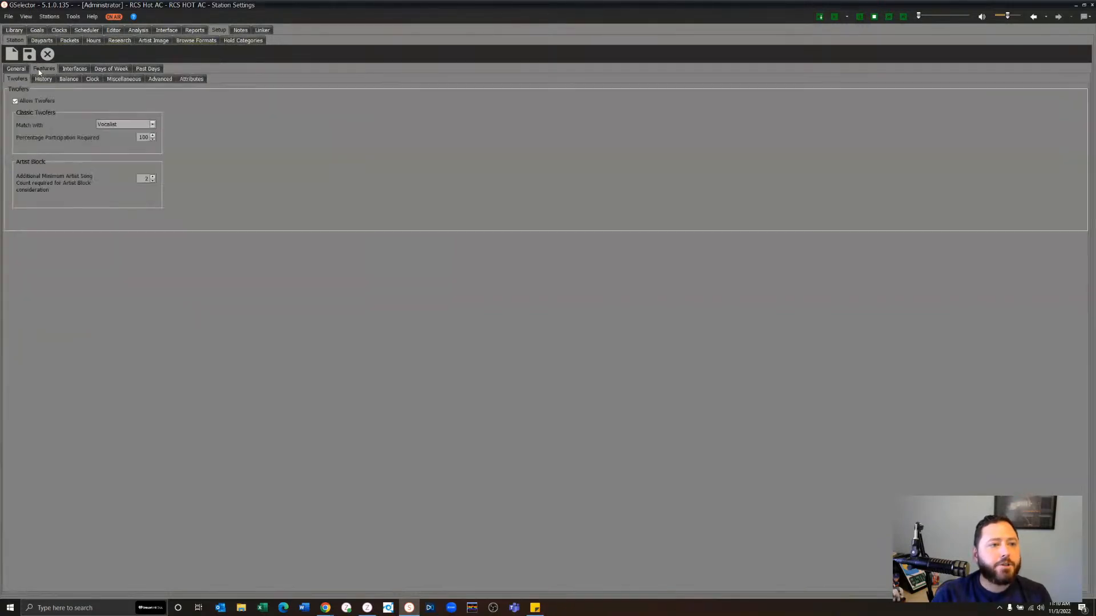
pyautogui.click(193, 80)
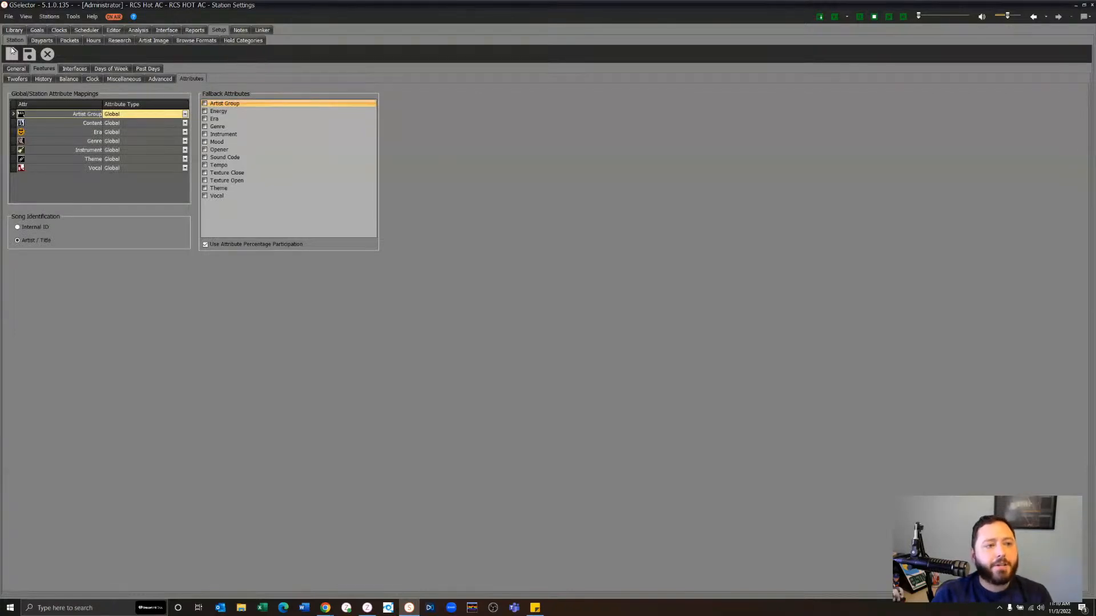
pyautogui.click(185, 114)
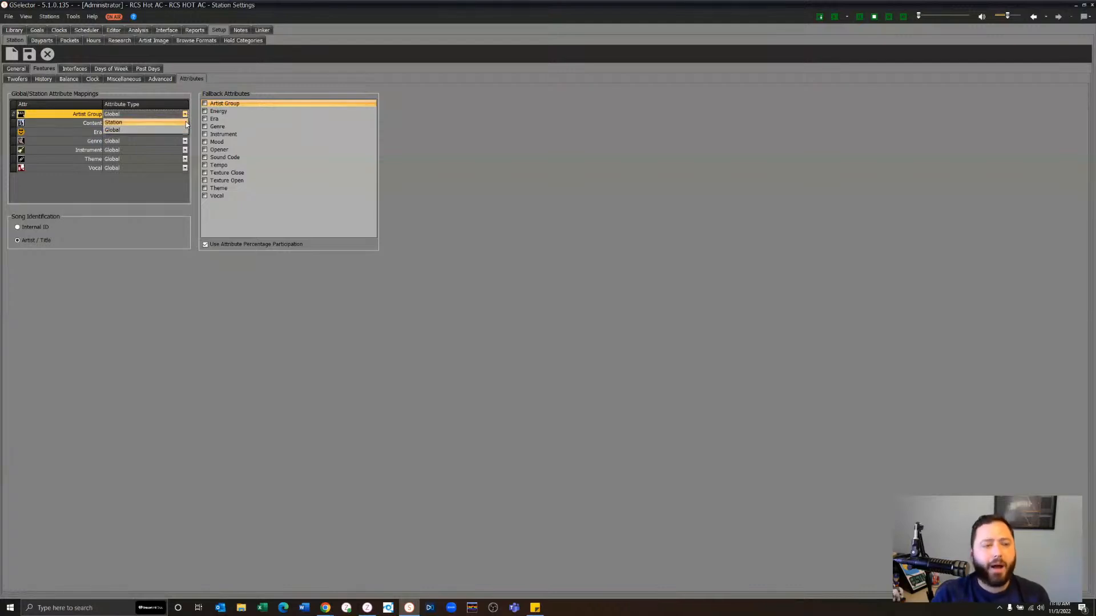
pyautogui.click(130, 282)
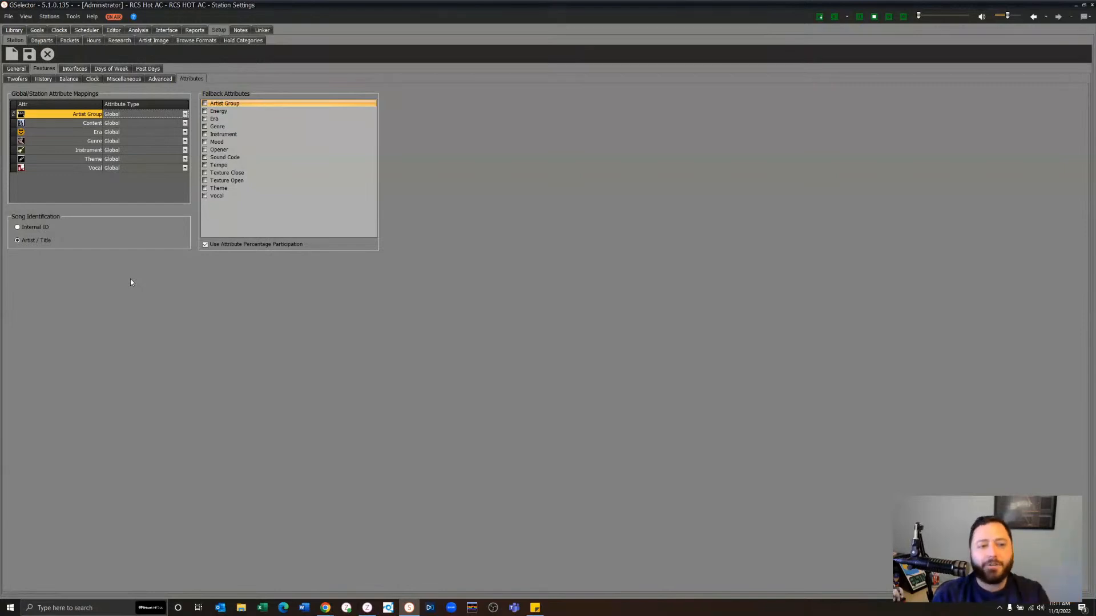
# Try activating the song on RCS Alternative with attributes copied from RCS Hot AC and category New / New, and discard the changes
pyautogui.click(20, 31)
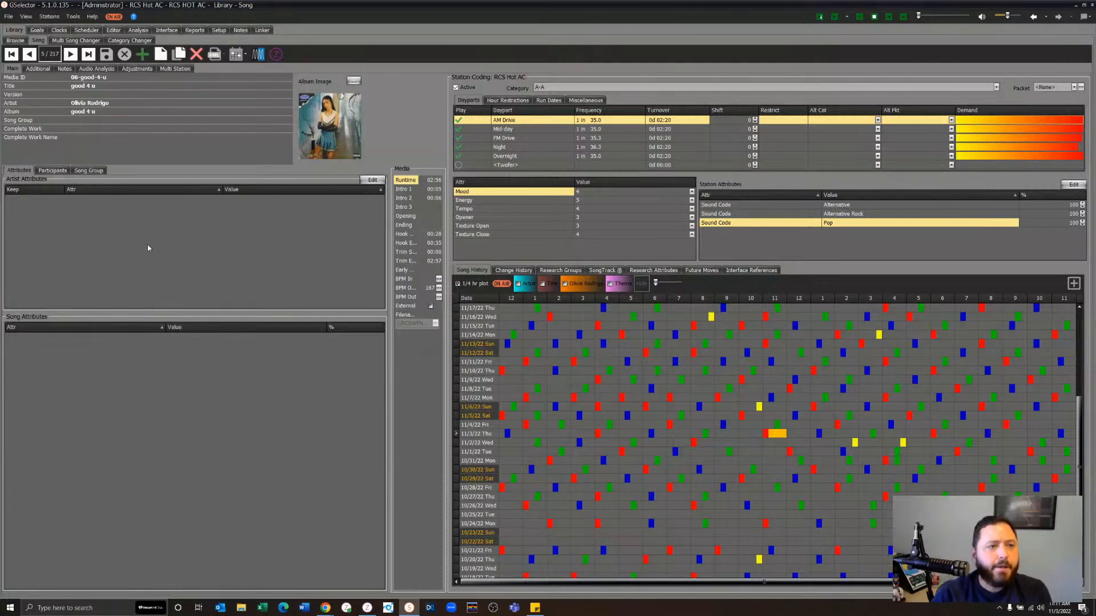
pyautogui.click(174, 69)
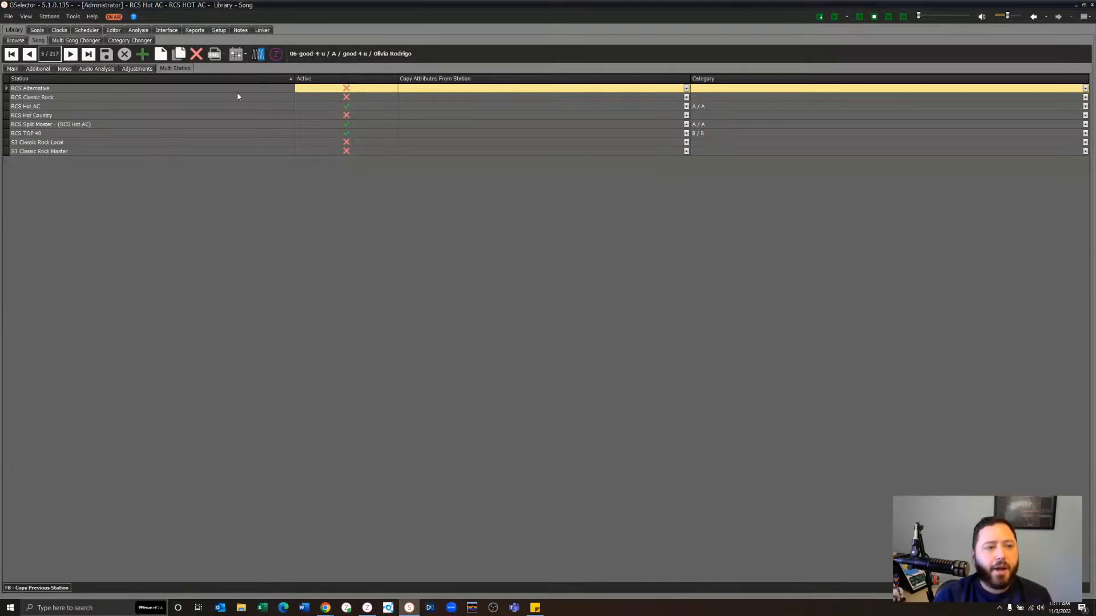
pyautogui.click(157, 93)
pyautogui.click(346, 88)
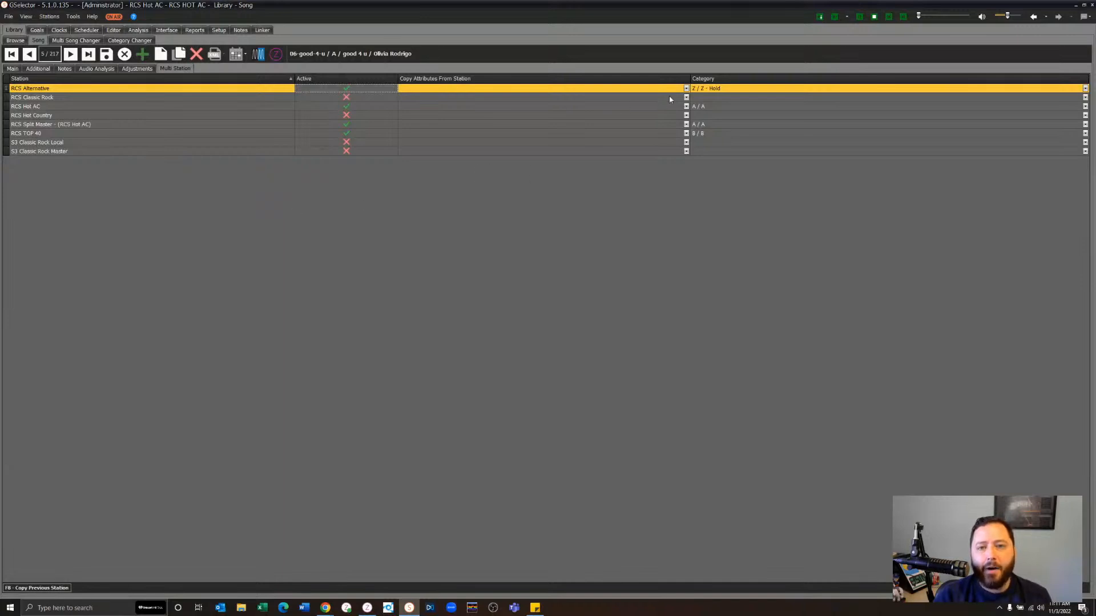
pyautogui.click(686, 89)
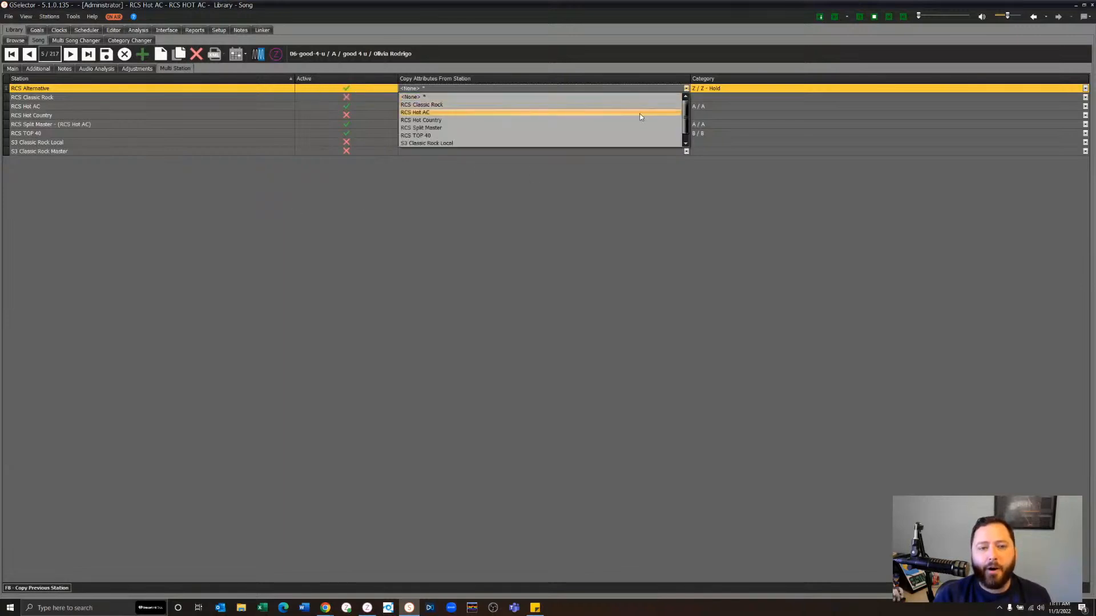
pyautogui.click(641, 112)
pyautogui.click(705, 89)
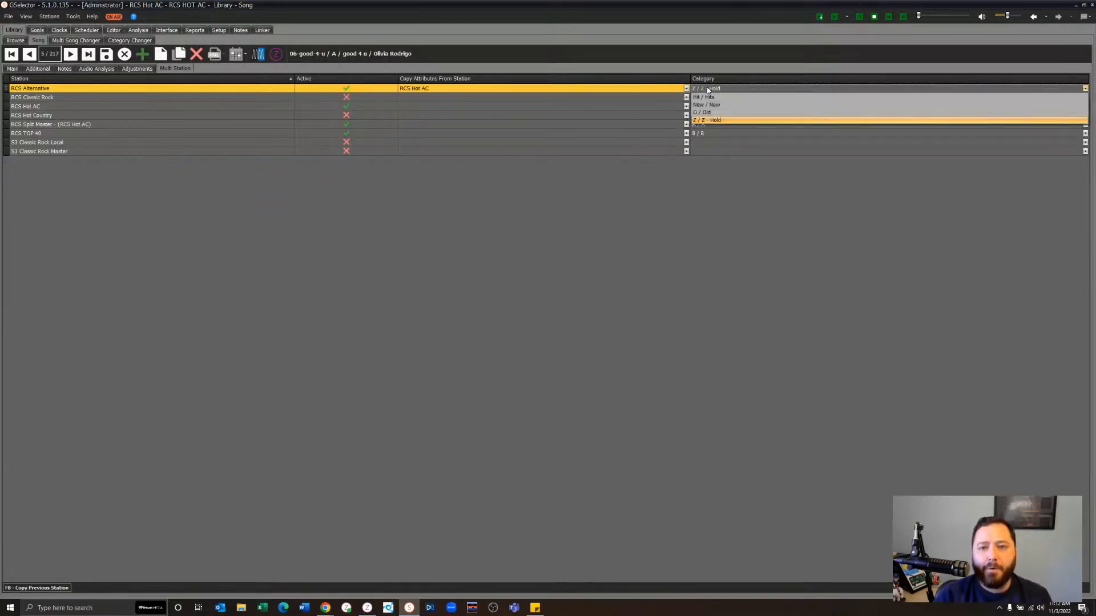
pyautogui.click(713, 107)
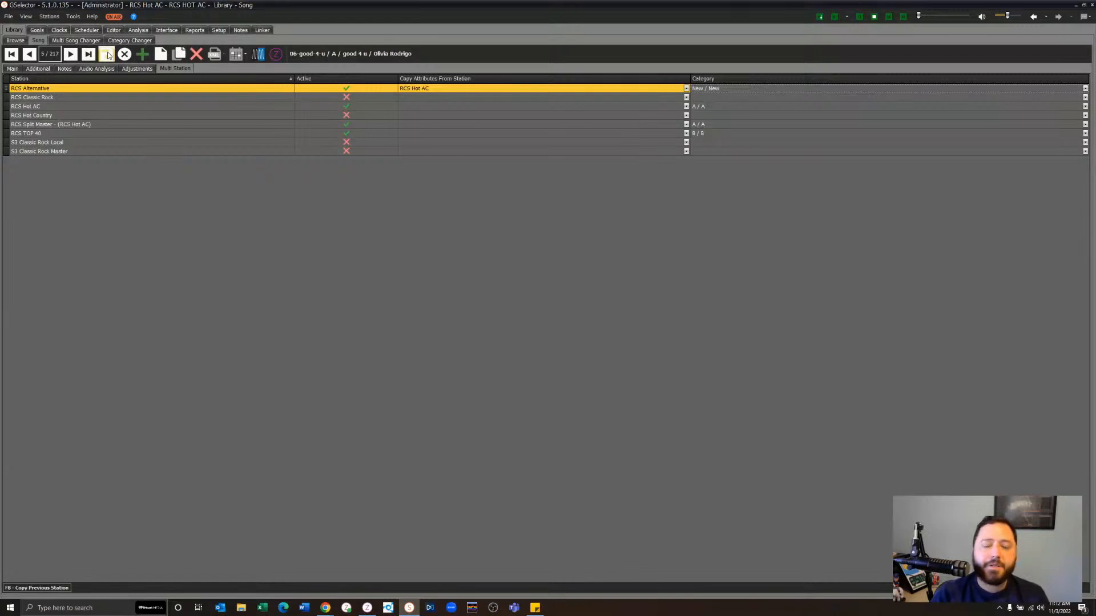
pyautogui.click(124, 53)
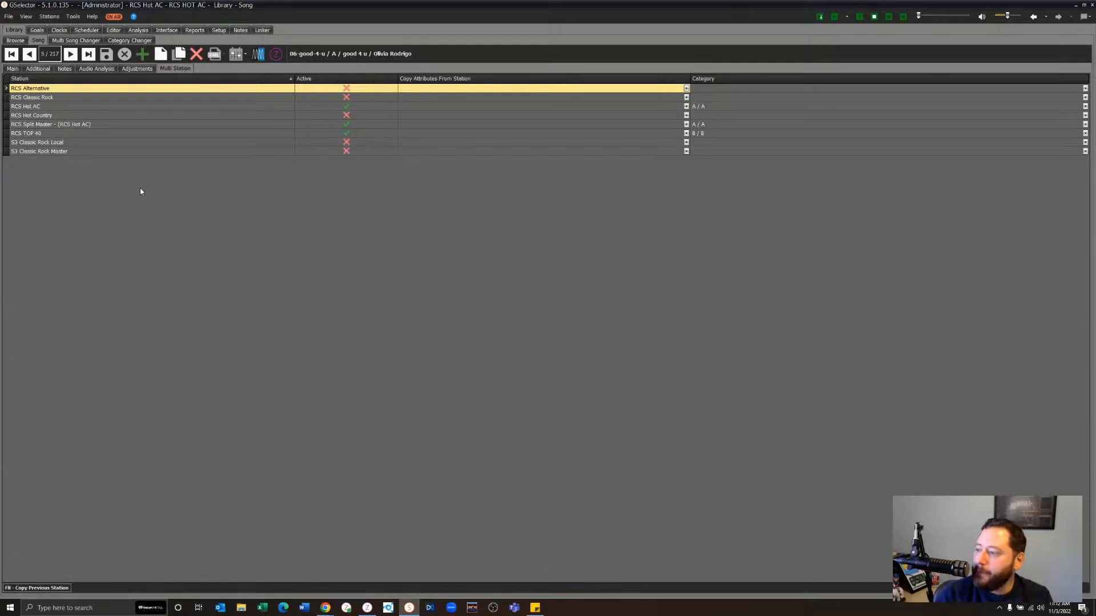
# Examine the clock, station and entry type options for copying clock A to other stations
pyautogui.click(57, 31)
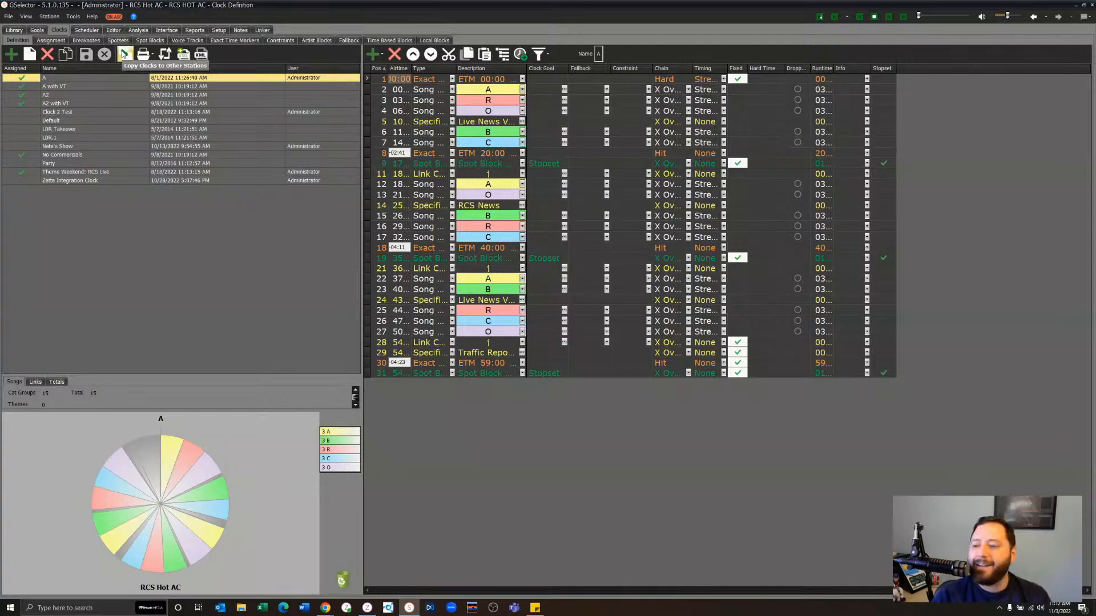
pyautogui.click(124, 55)
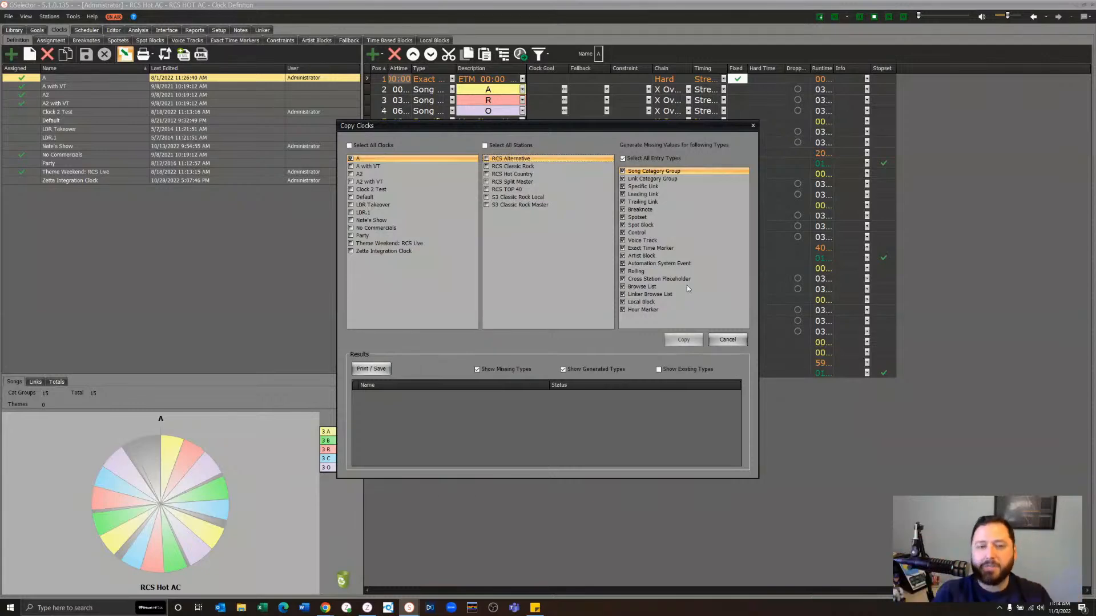
pyautogui.click(727, 340)
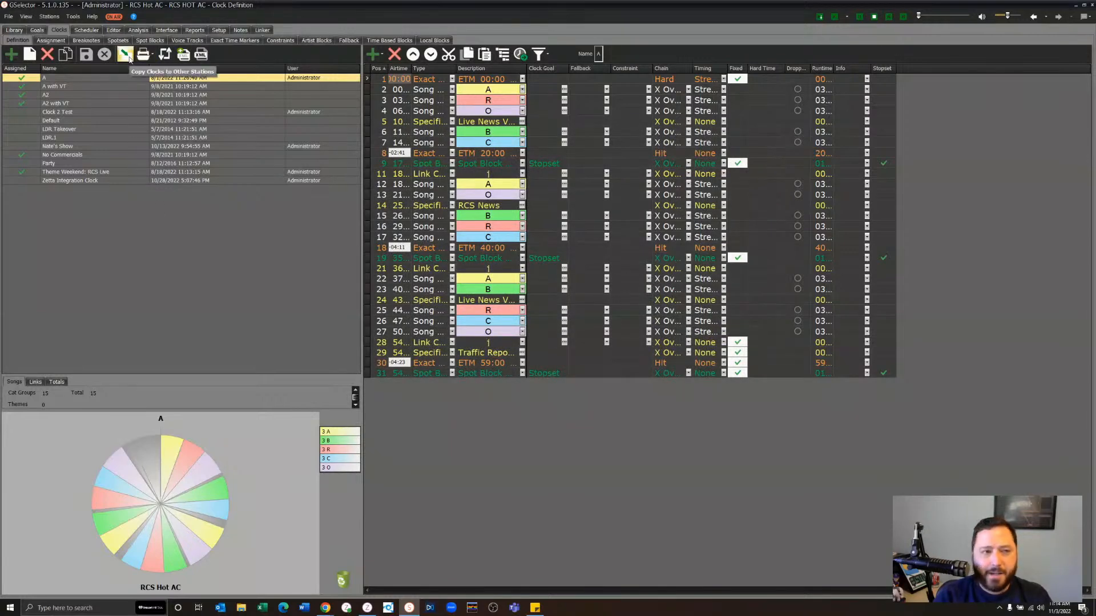
# Examine the options for copying Default Song Priorities AC to other stations, trying the Ban priority type without copying
pyautogui.click(38, 30)
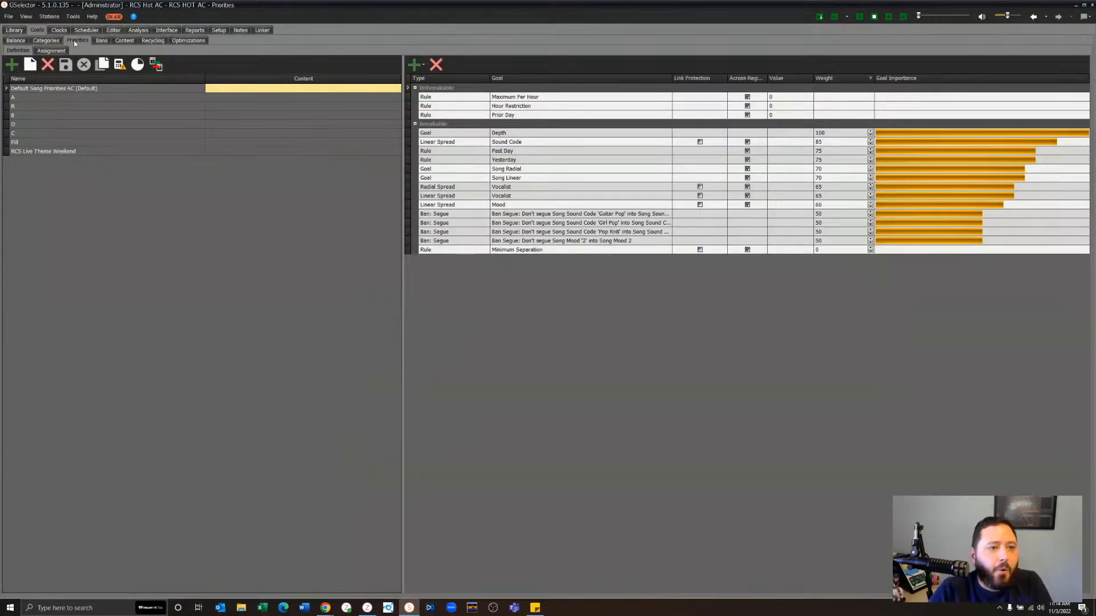
pyautogui.click(157, 64)
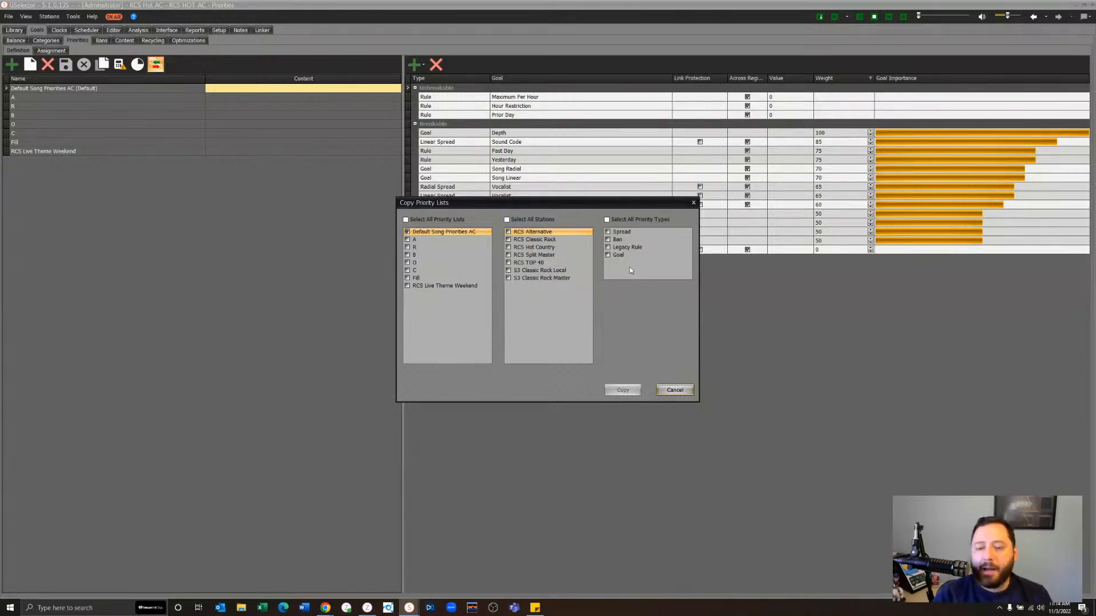
pyautogui.click(609, 240)
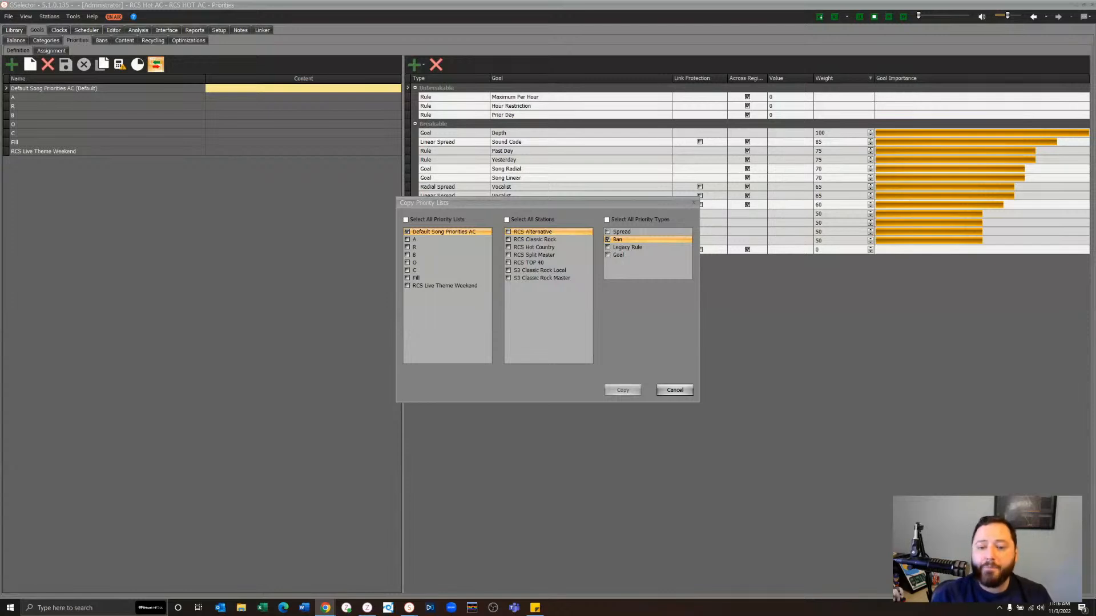
pyautogui.click(834, 443)
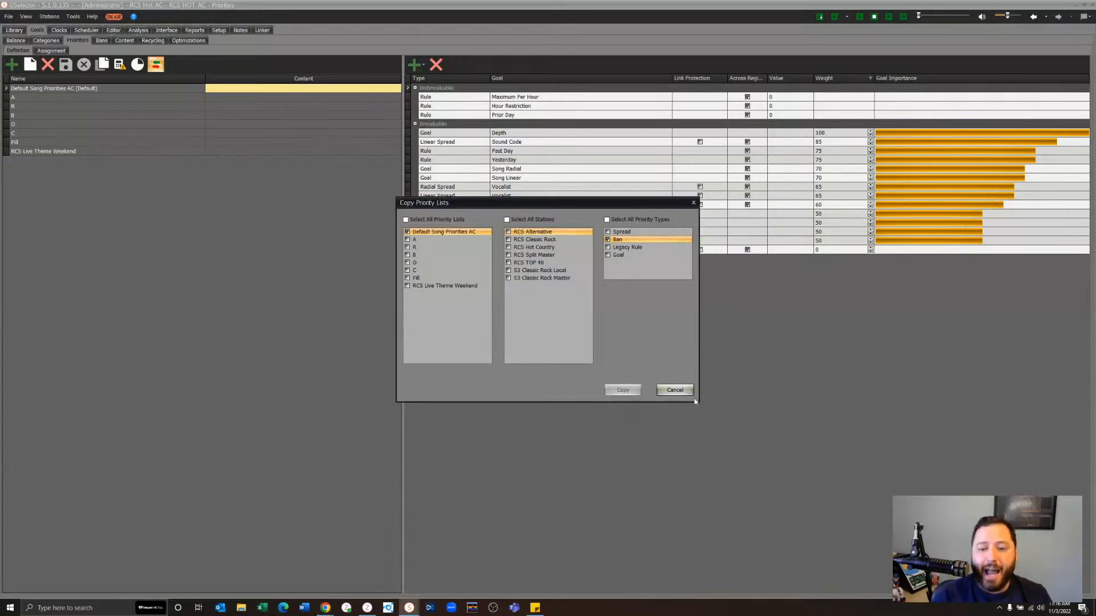
pyautogui.click(674, 390)
# Examine the Send to Data Exchange options for sending the data of individual stations
pyautogui.click(8, 16)
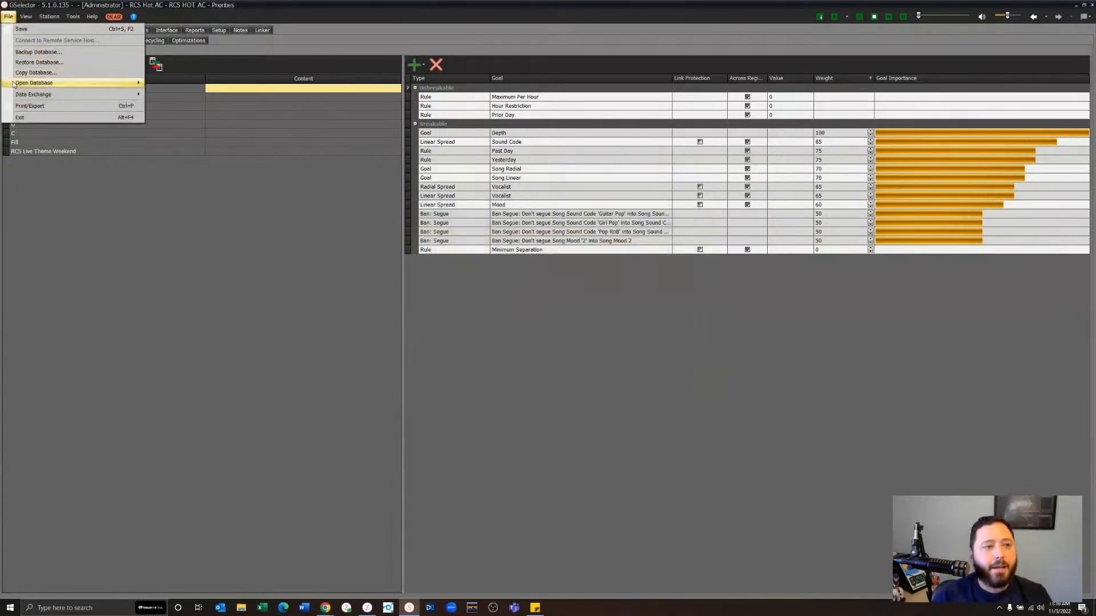
pyautogui.moveTo(36, 95)
pyautogui.click(170, 94)
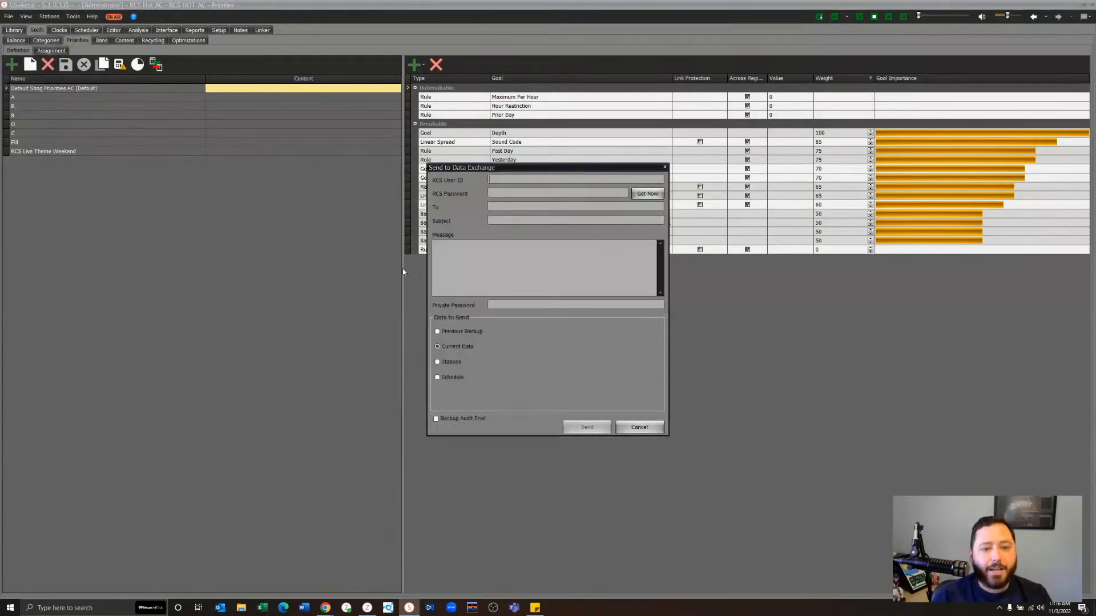
pyautogui.click(438, 362)
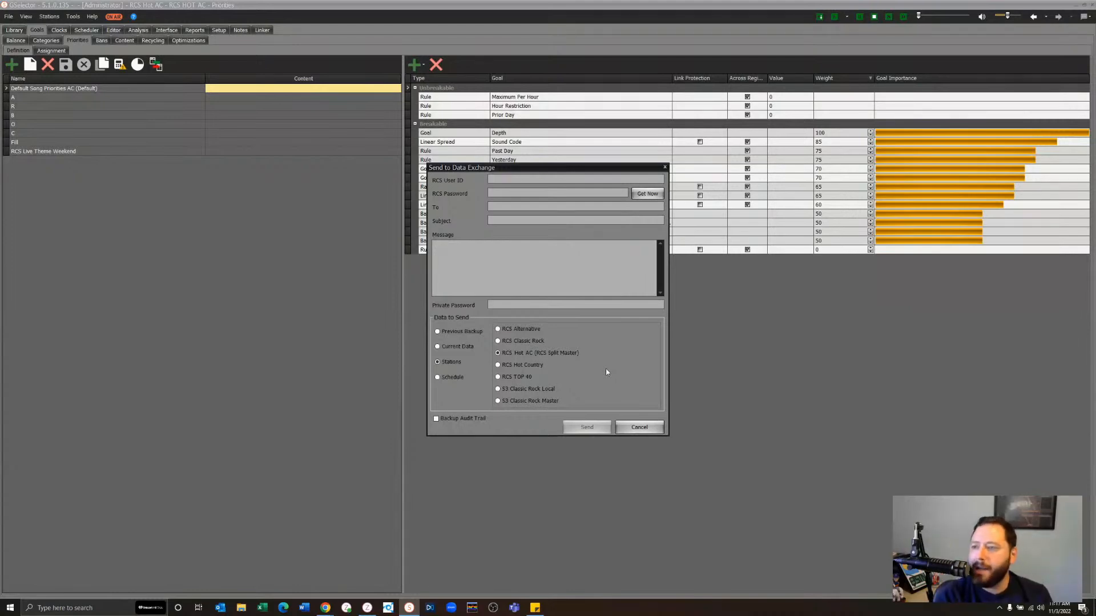
pyautogui.click(641, 428)
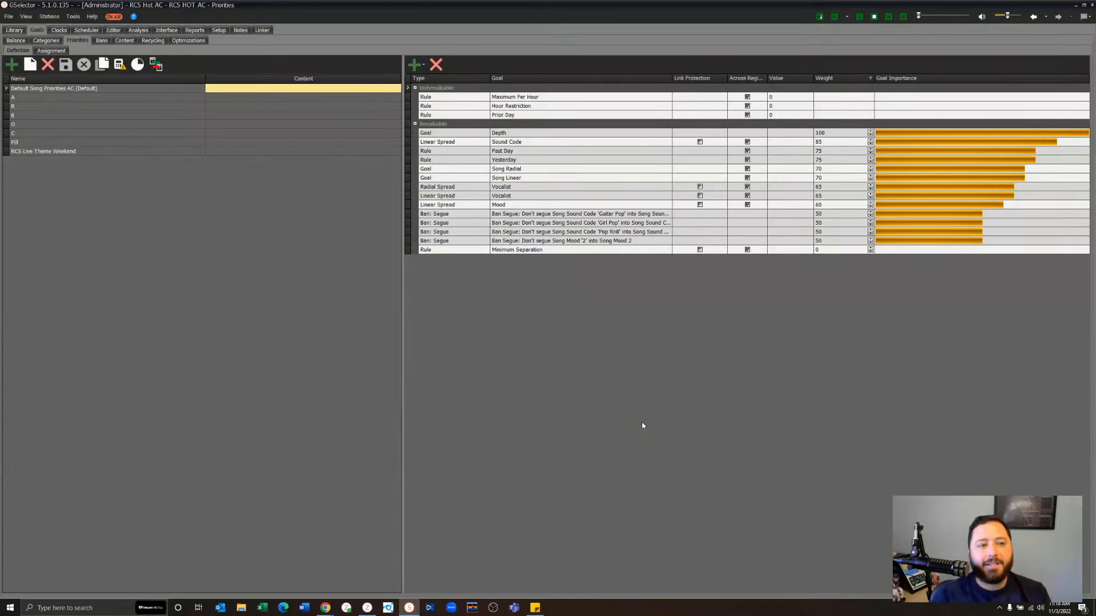
# Examine the multi-station scheduler's schedule, unschedule and conflict settings and the available publication statuses
pyautogui.click(86, 30)
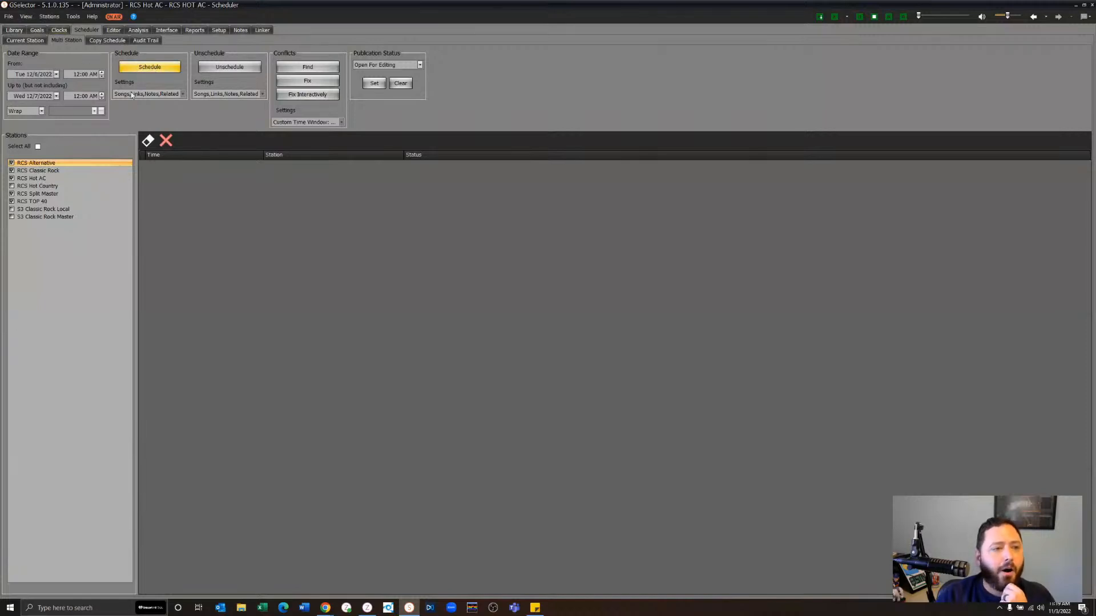
pyautogui.click(182, 94)
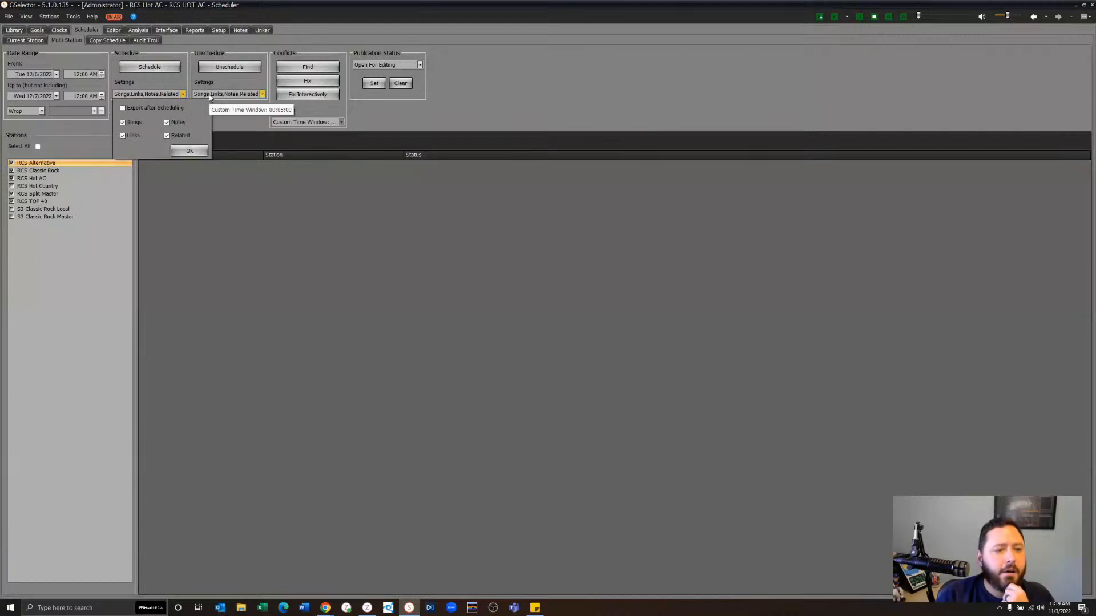
pyautogui.click(263, 95)
pyautogui.click(328, 121)
pyautogui.click(379, 124)
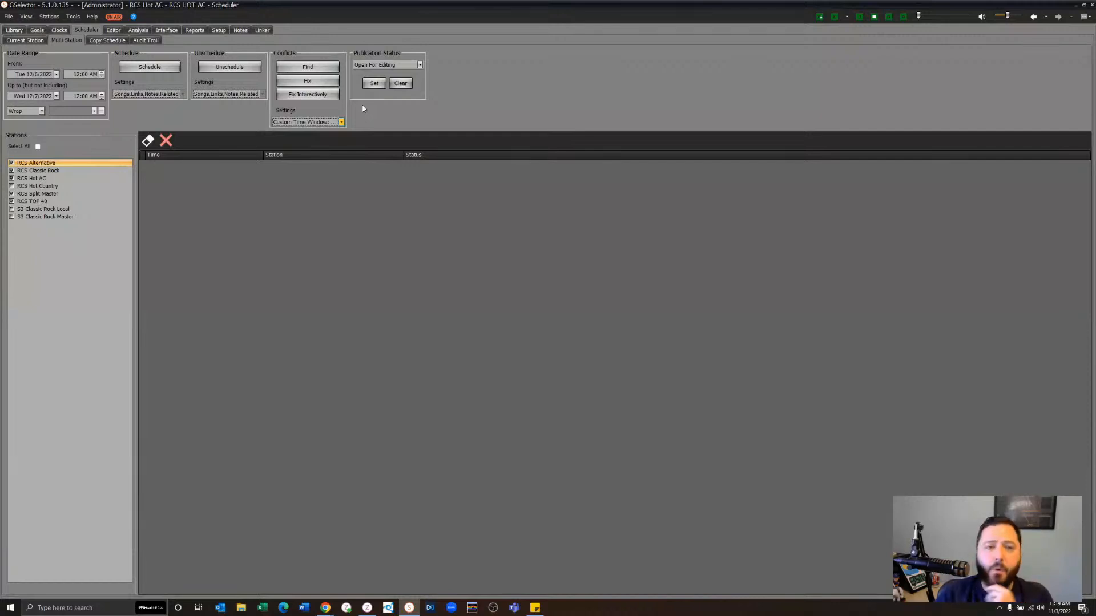
pyautogui.click(401, 65)
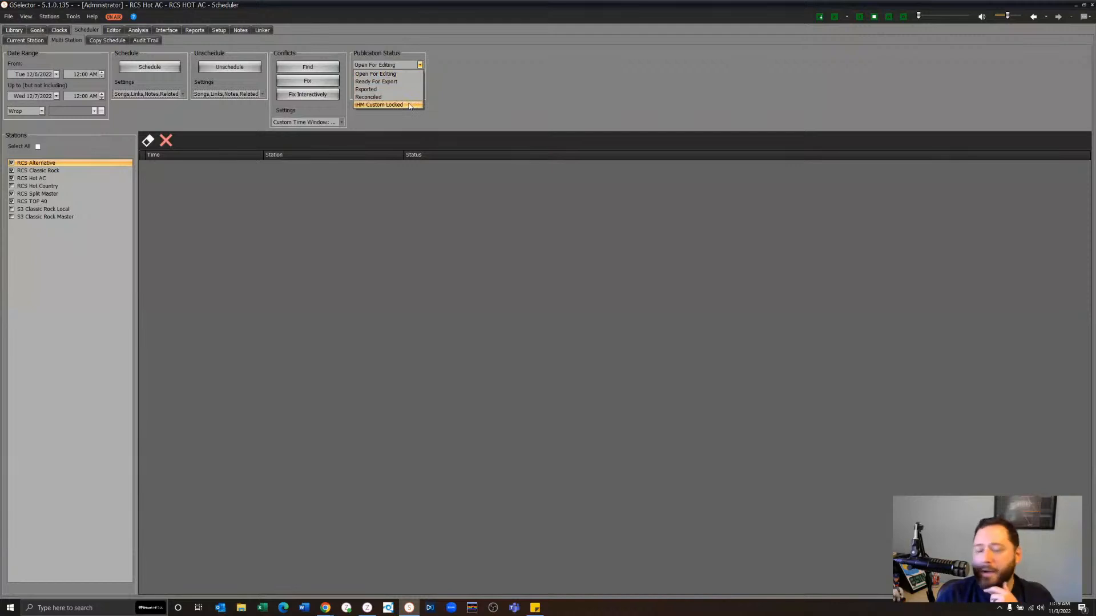
pyautogui.click(480, 97)
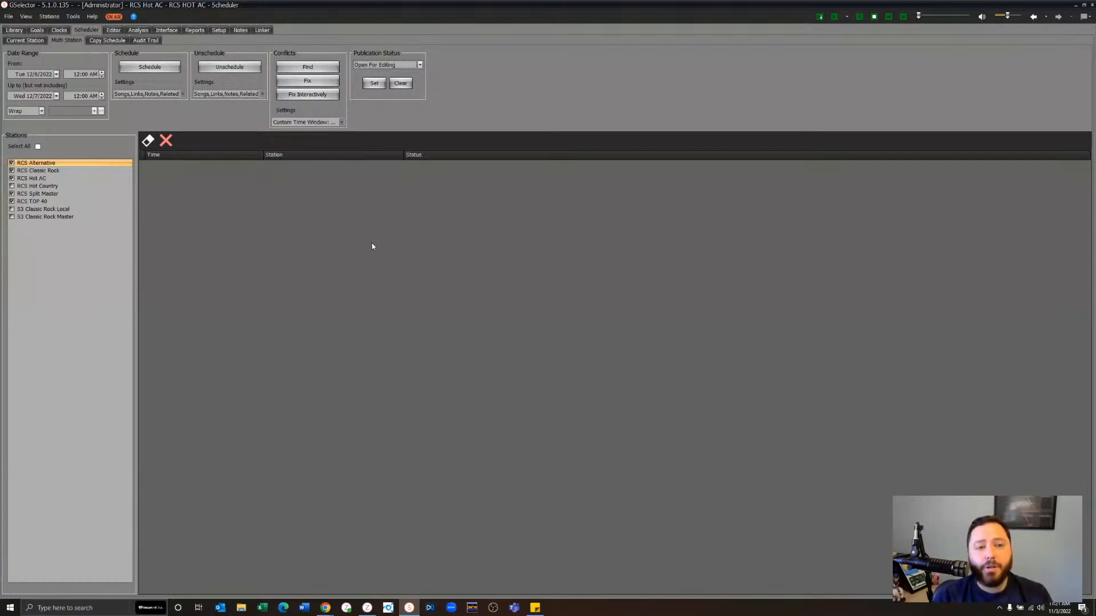
# Examine the multi-station conflict settings, including the threshold choices, and keep Custom Time Window as the threshold
pyautogui.click(325, 67)
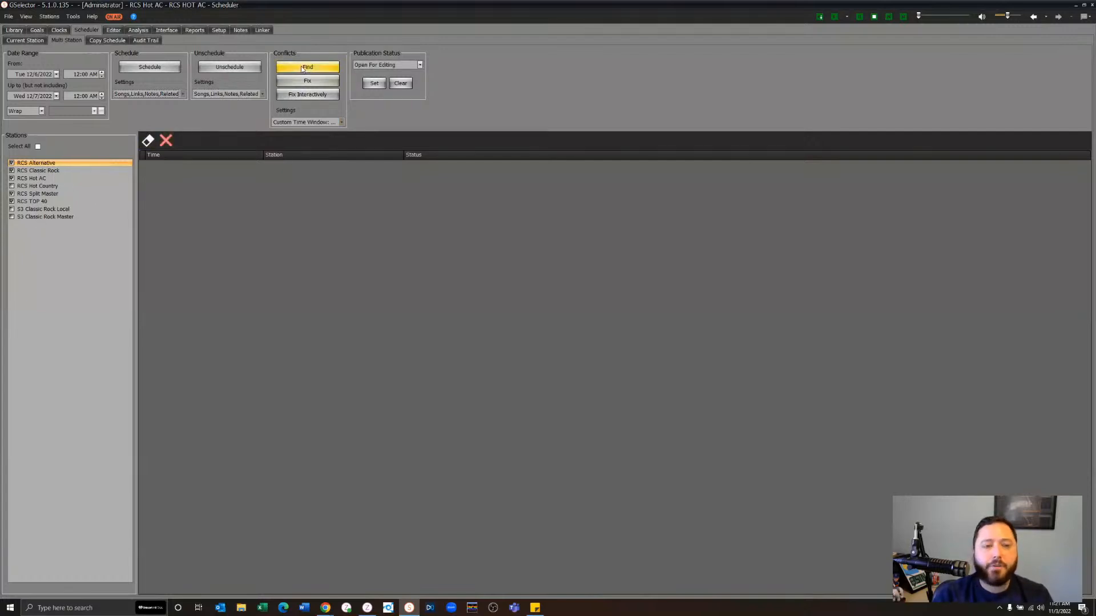
pyautogui.click(342, 123)
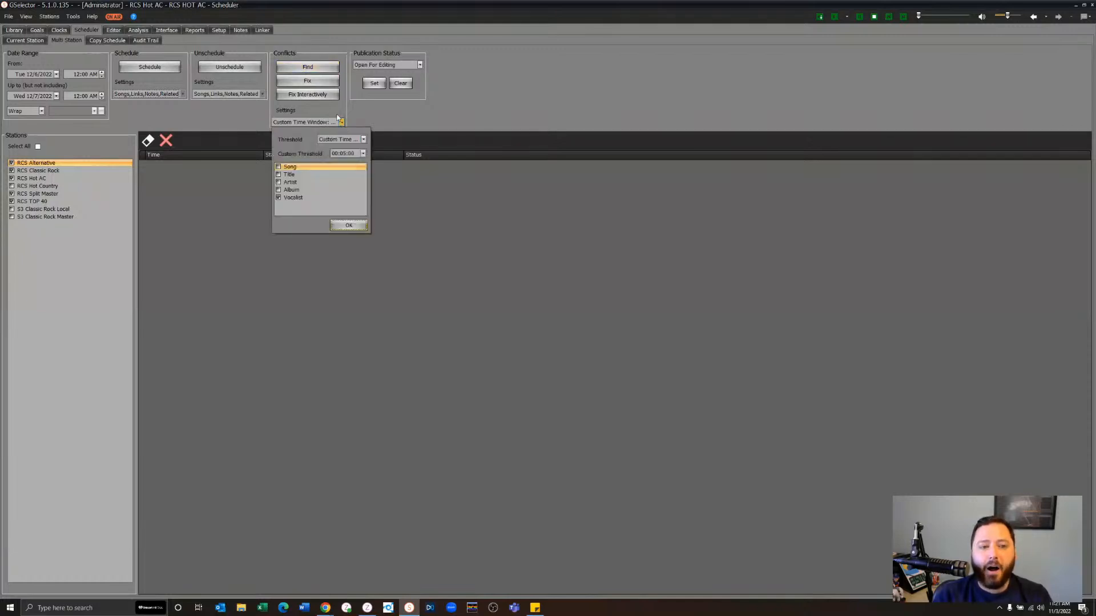
pyautogui.click(364, 139)
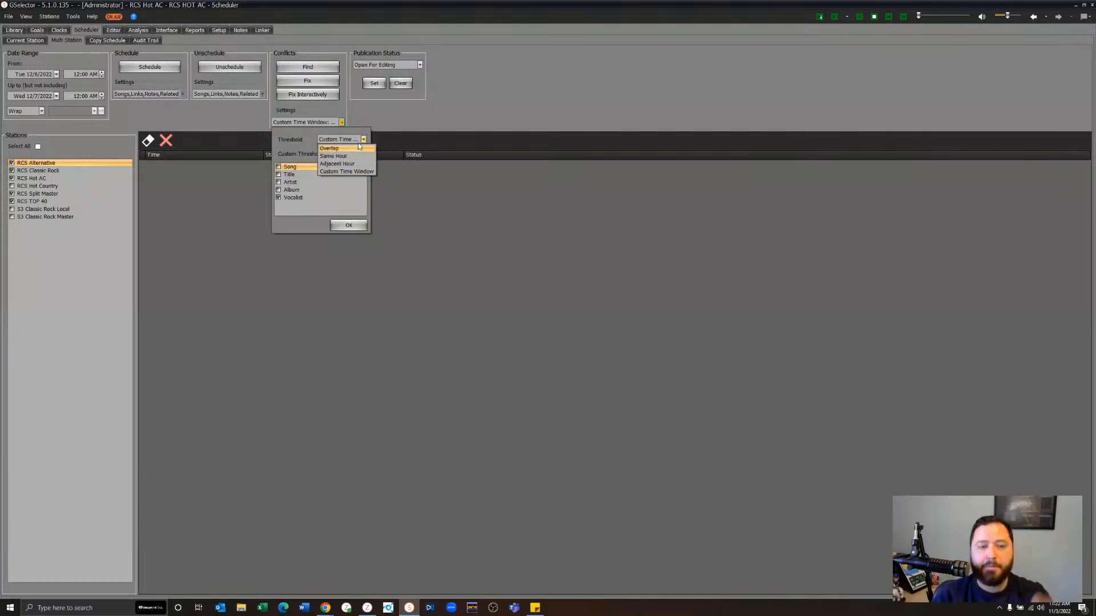
pyautogui.click(366, 172)
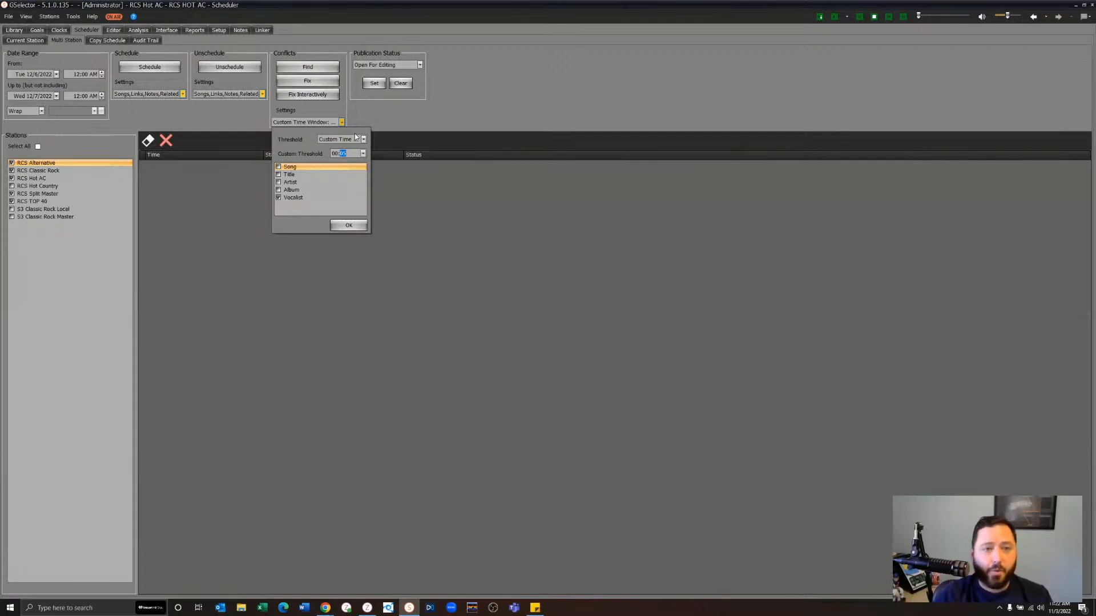
pyautogui.click(371, 102)
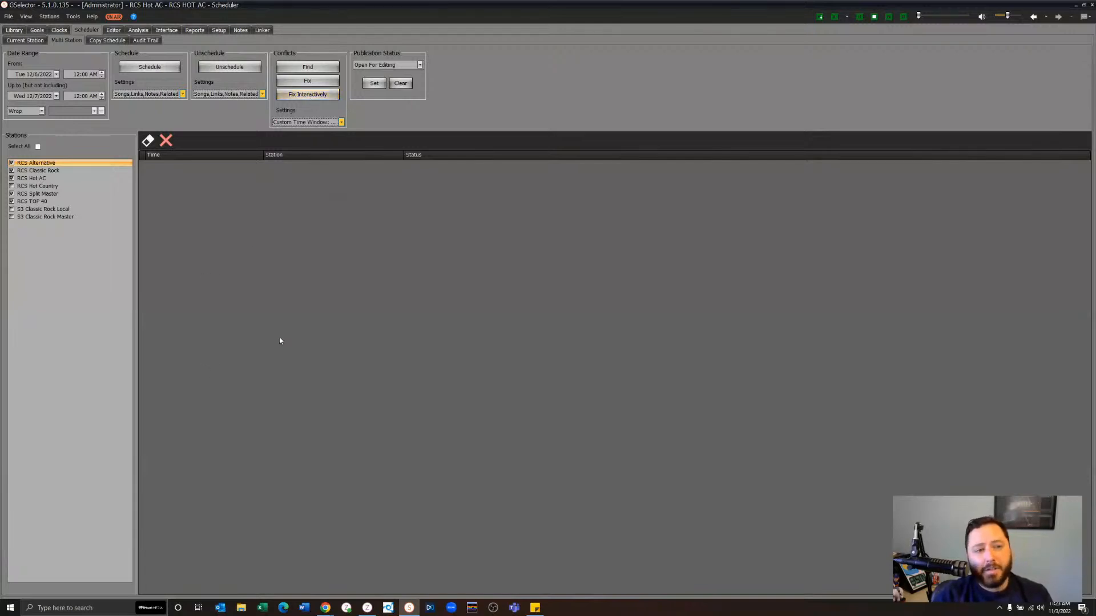
pyautogui.click(9, 16)
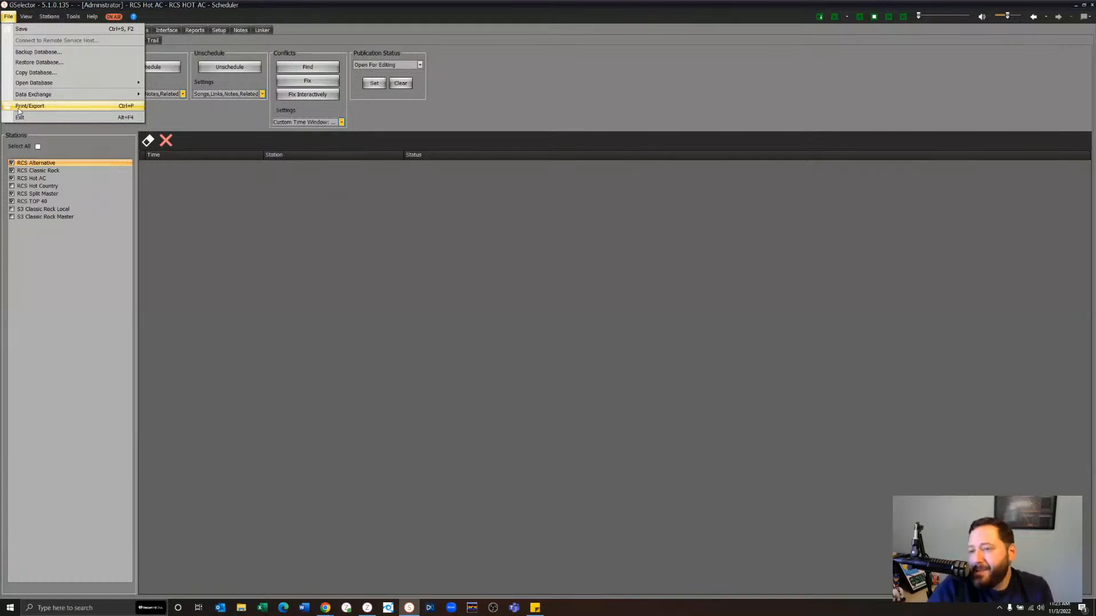
pyautogui.click(283, 373)
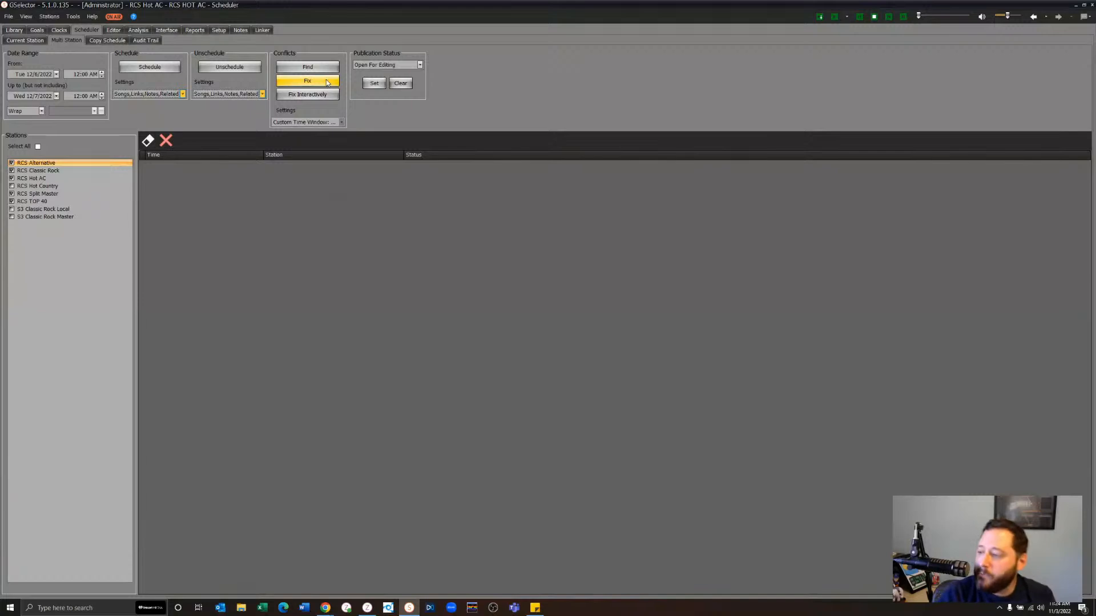
pyautogui.click(56, 18)
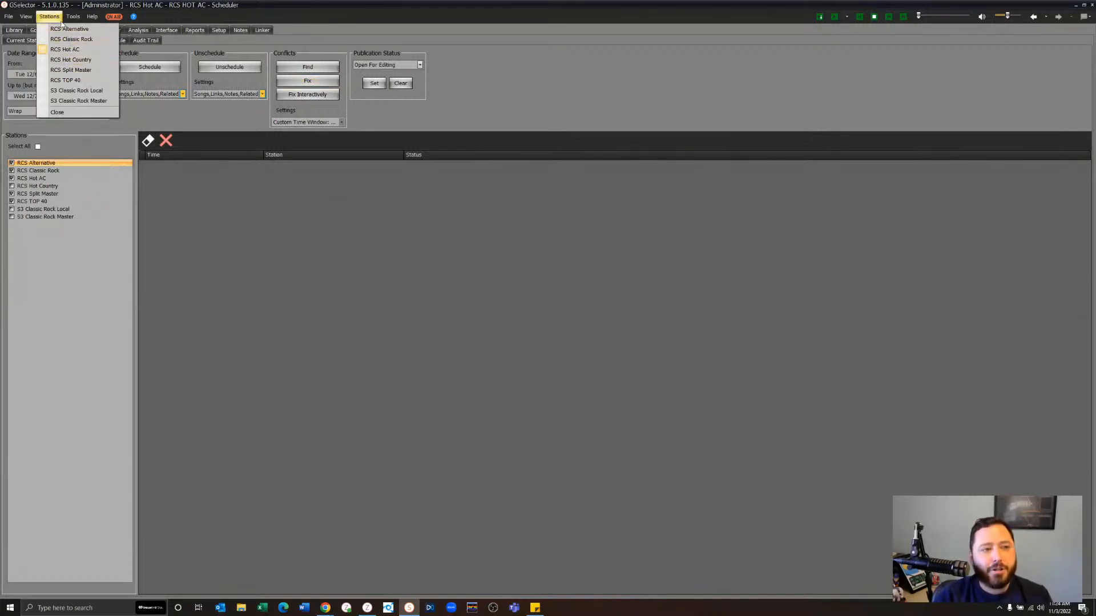
pyautogui.click(55, 19)
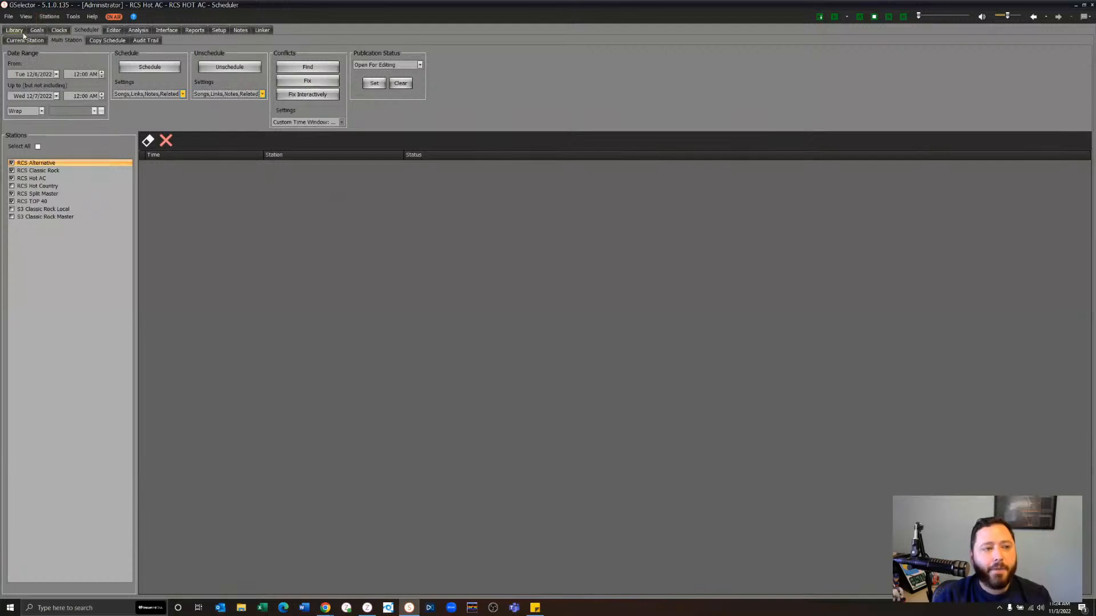
# Review the song's multi-station assignments and the options for copying priority lists, trying the Ban type without copying
pyautogui.click(21, 33)
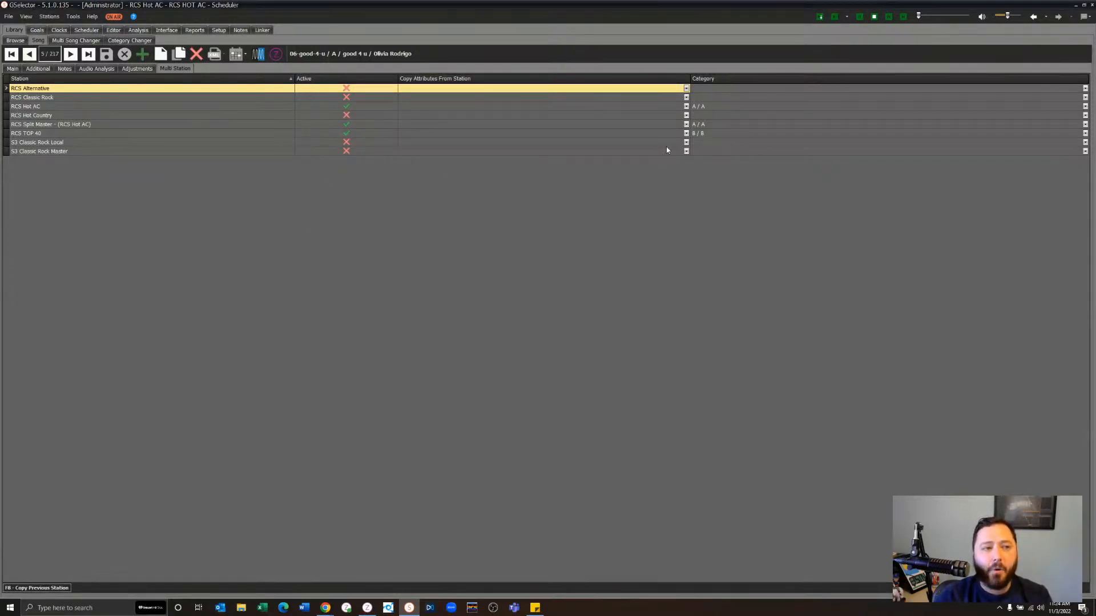
pyautogui.click(38, 31)
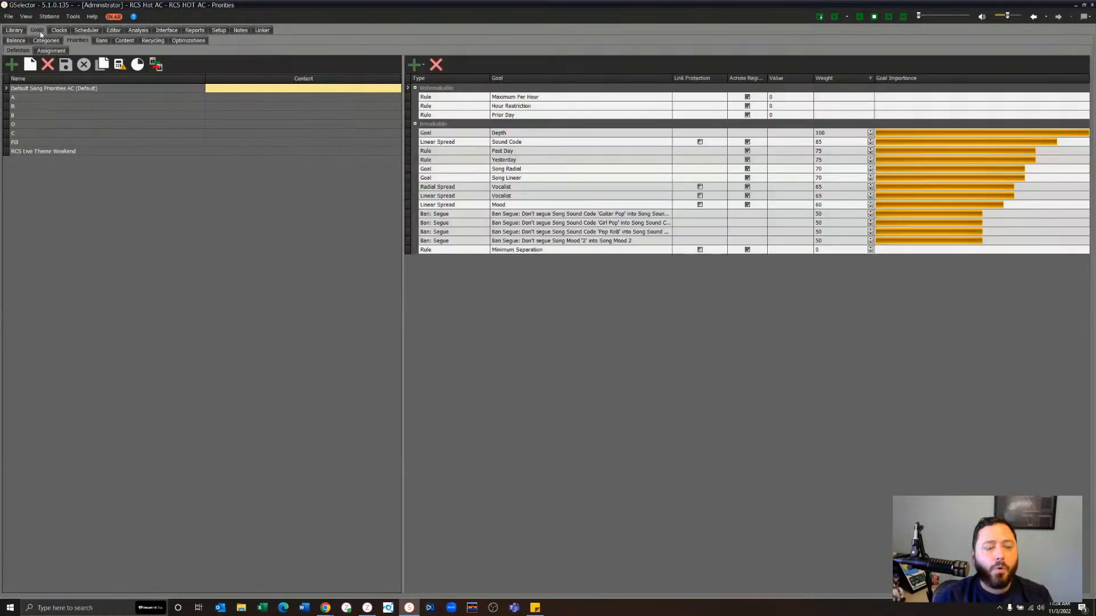
pyautogui.click(156, 65)
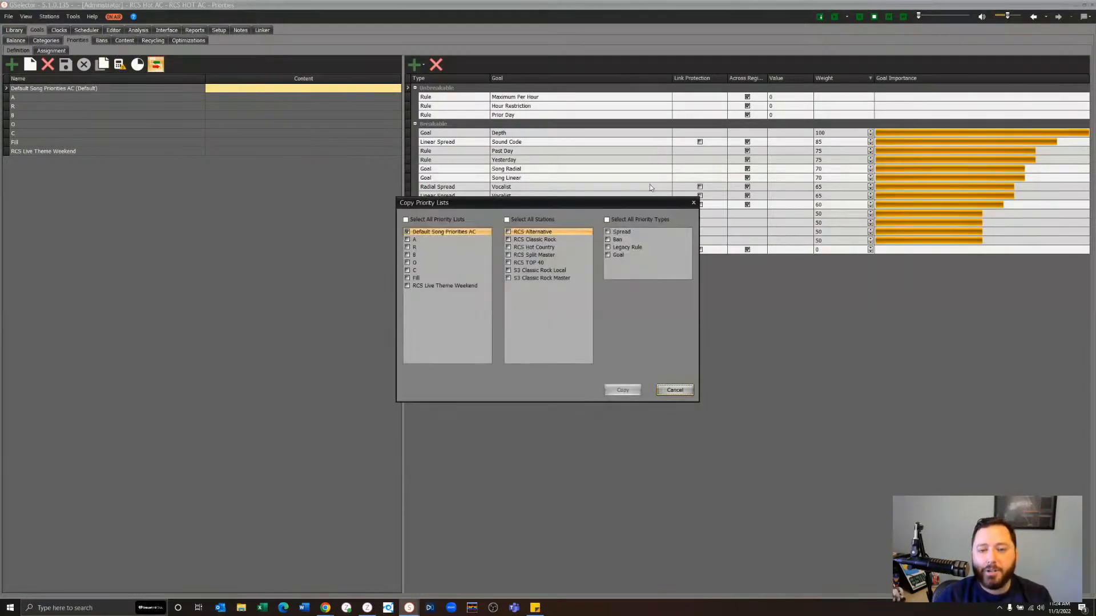
pyautogui.click(621, 239)
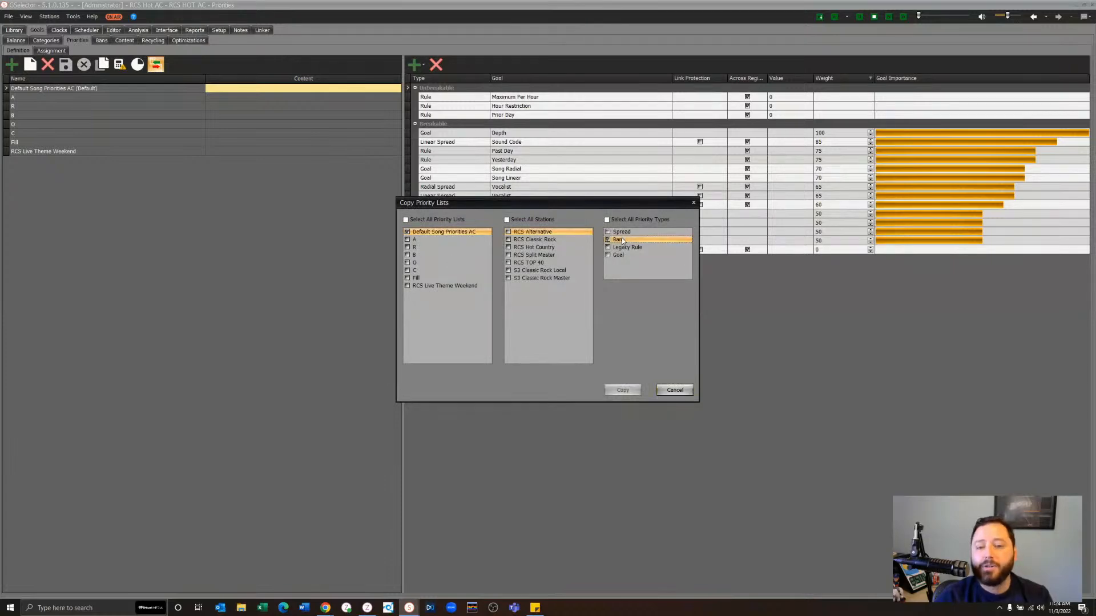
pyautogui.click(689, 393)
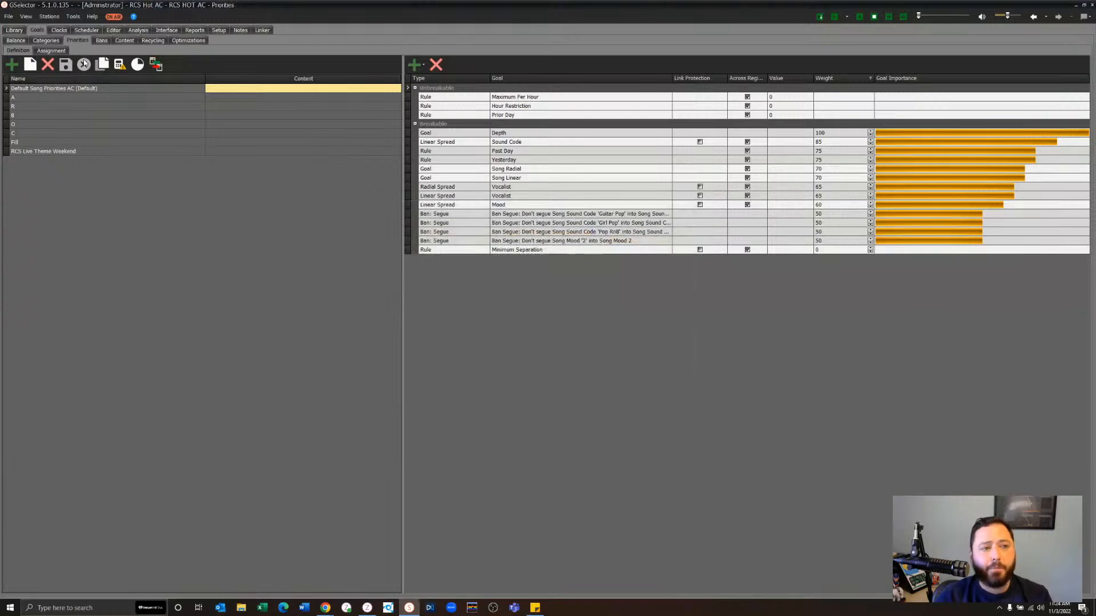
# Review the clock definitions and return to the multi-station scheduler
pyautogui.click(58, 30)
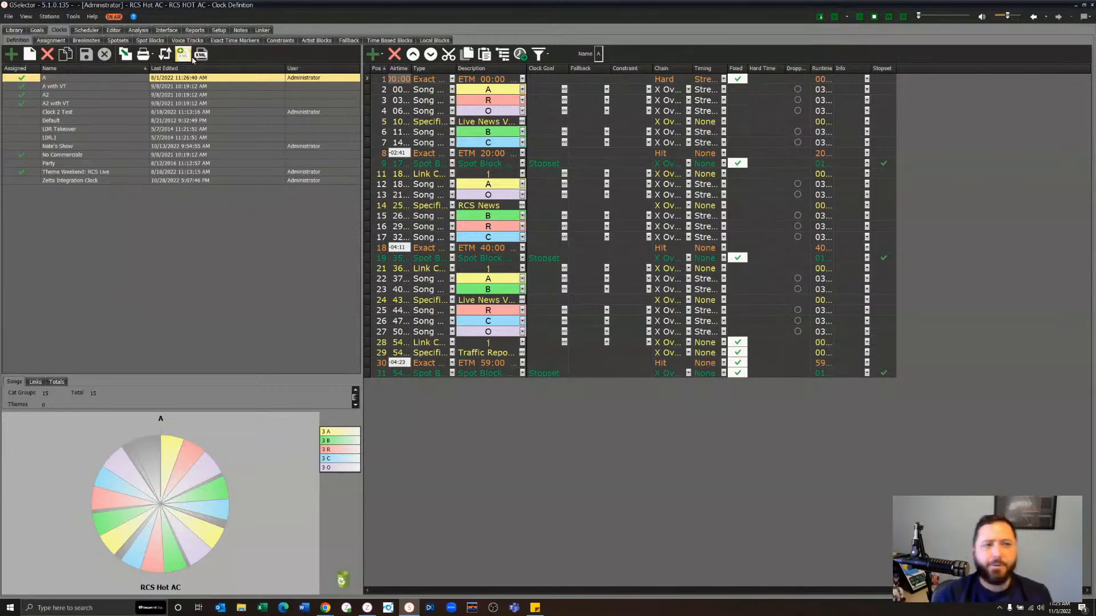
pyautogui.click(86, 30)
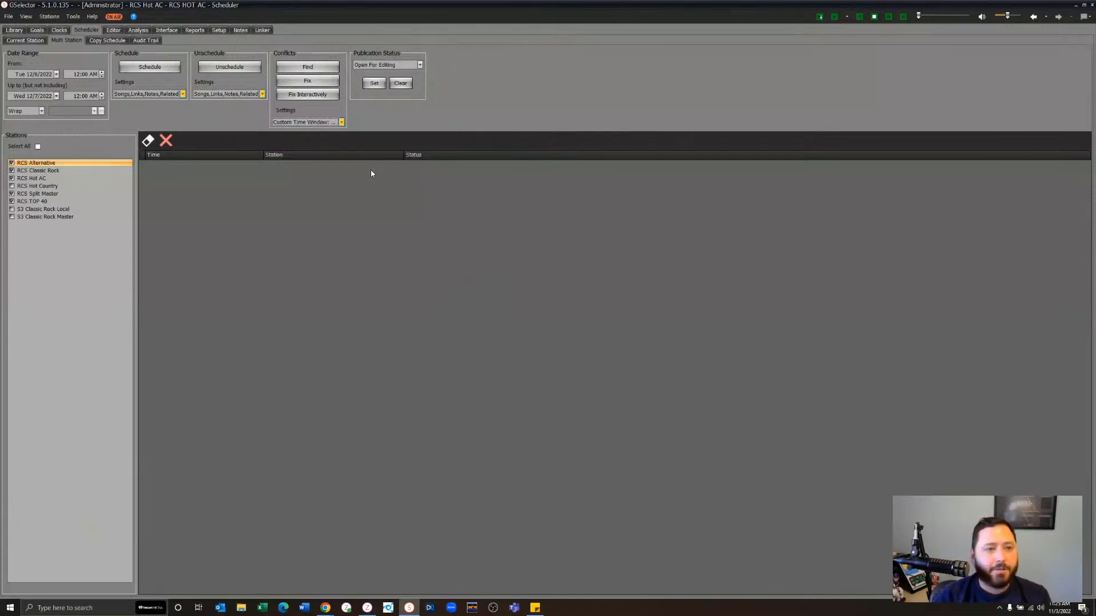
# Check the general station settings, and view the Administration station list with RCS Split Master selected
pyautogui.click(218, 30)
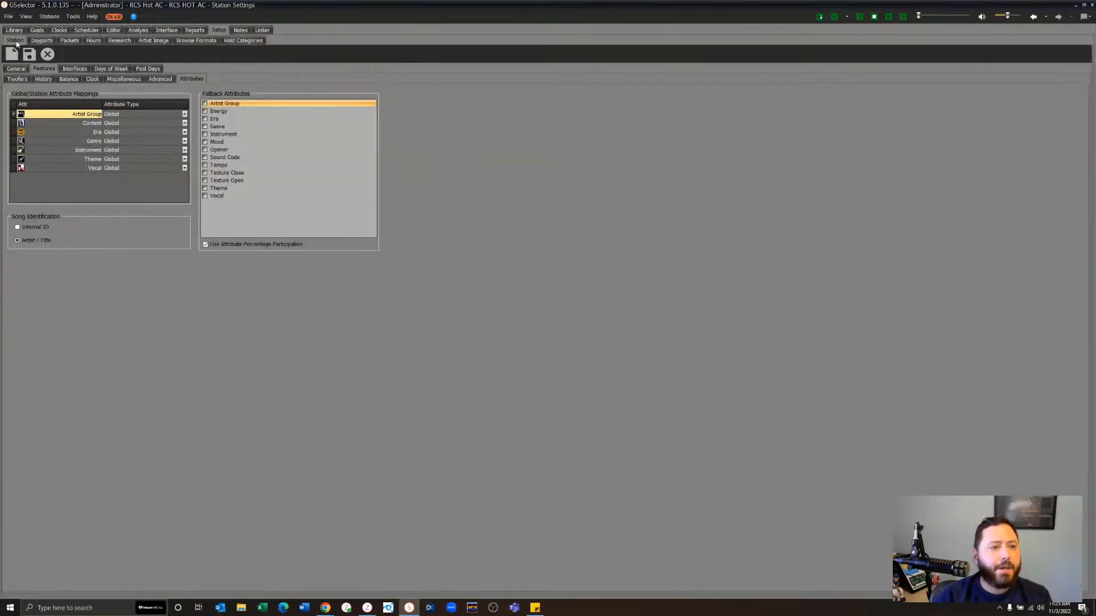
pyautogui.click(17, 68)
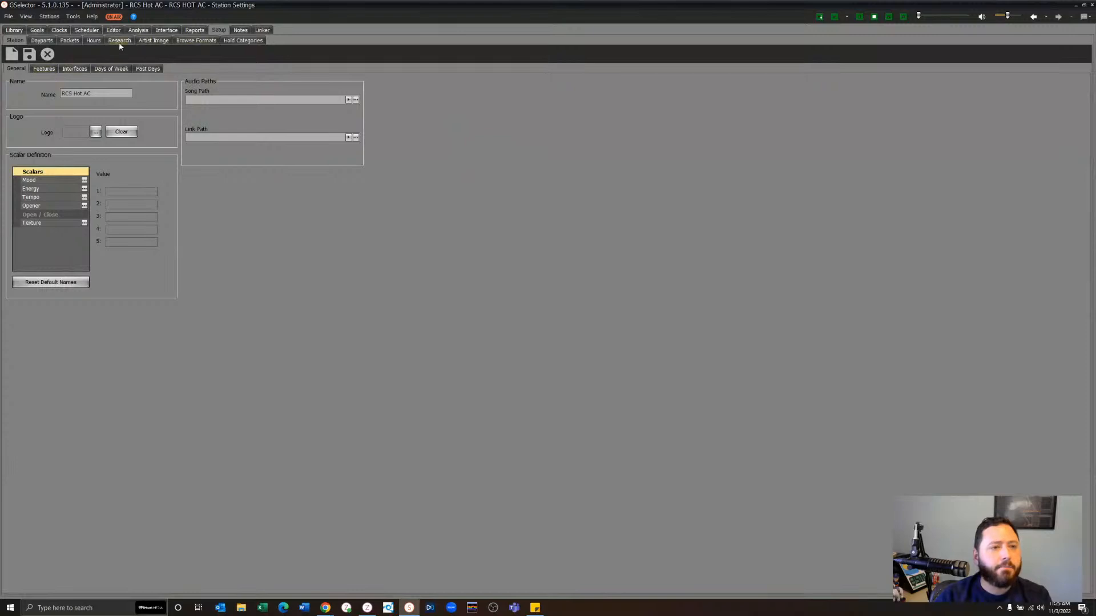
pyautogui.click(73, 18)
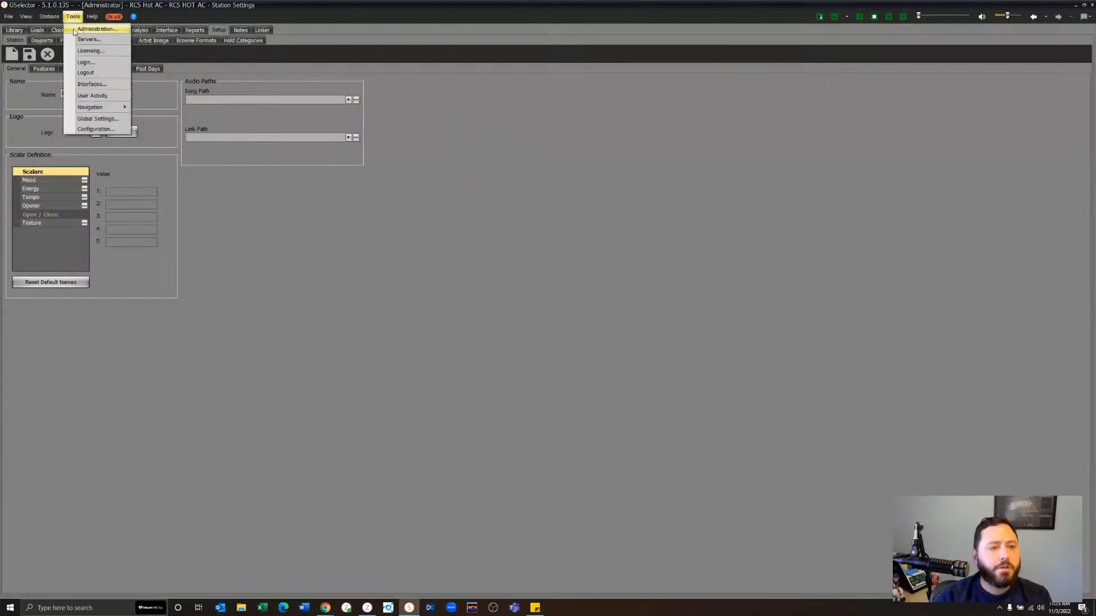
pyautogui.click(73, 30)
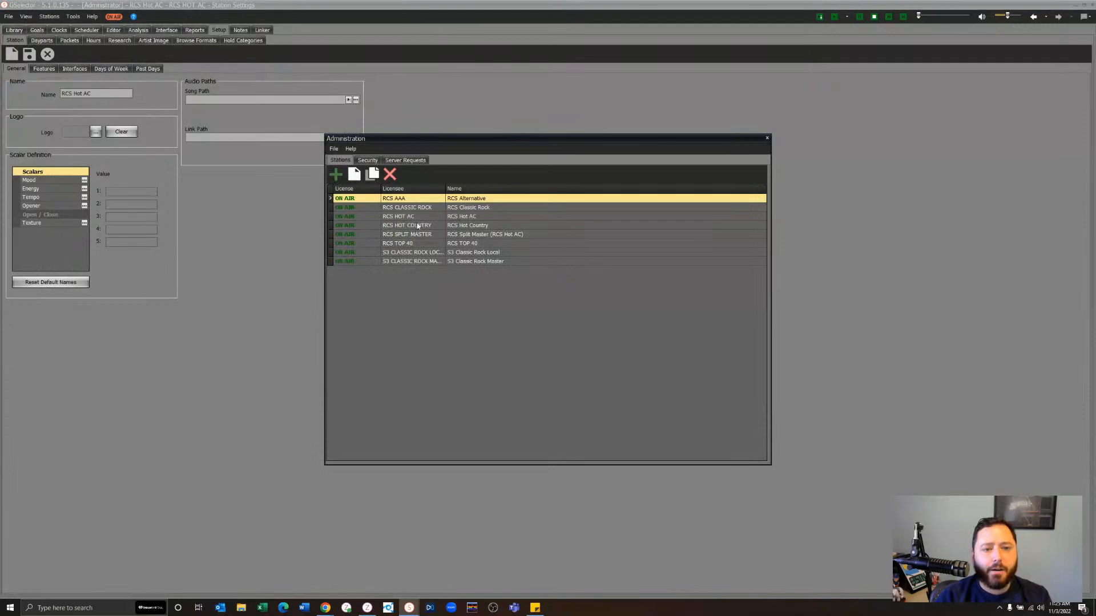
pyautogui.click(462, 234)
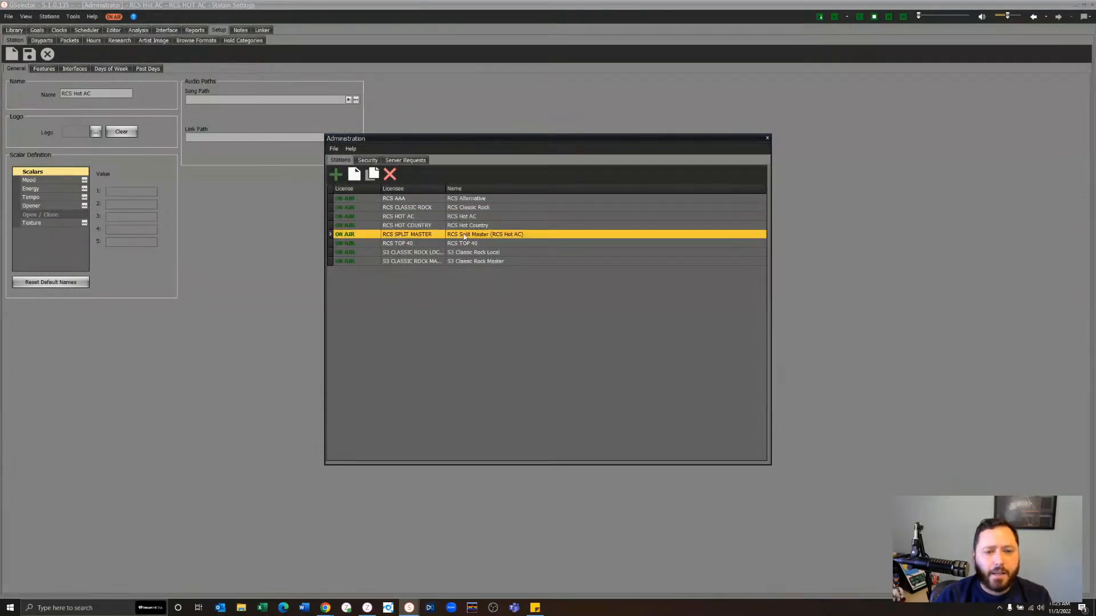
# Examine the order of stations in the All organization's security settings, from RCS TOP 40 to RCS Hot Country, and close Administration
pyautogui.click(368, 161)
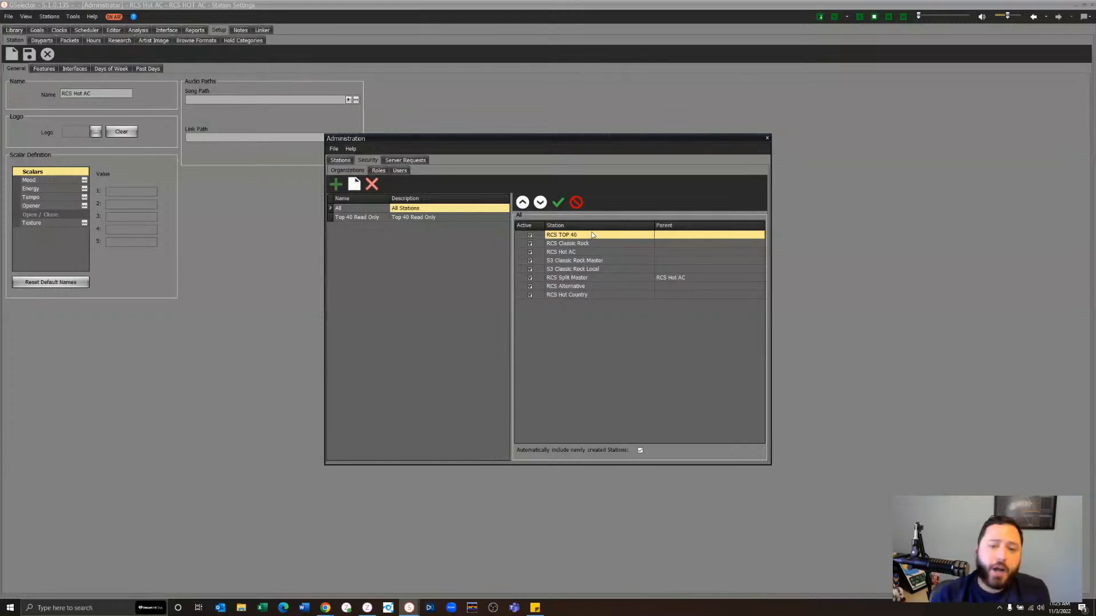
pyautogui.click(576, 295)
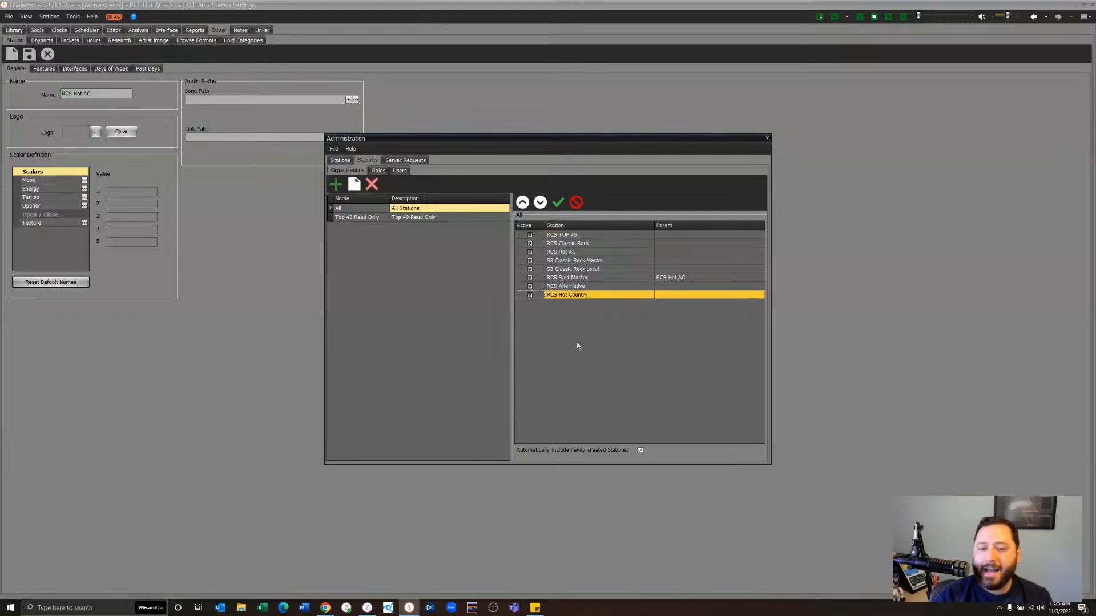
pyautogui.click(580, 235)
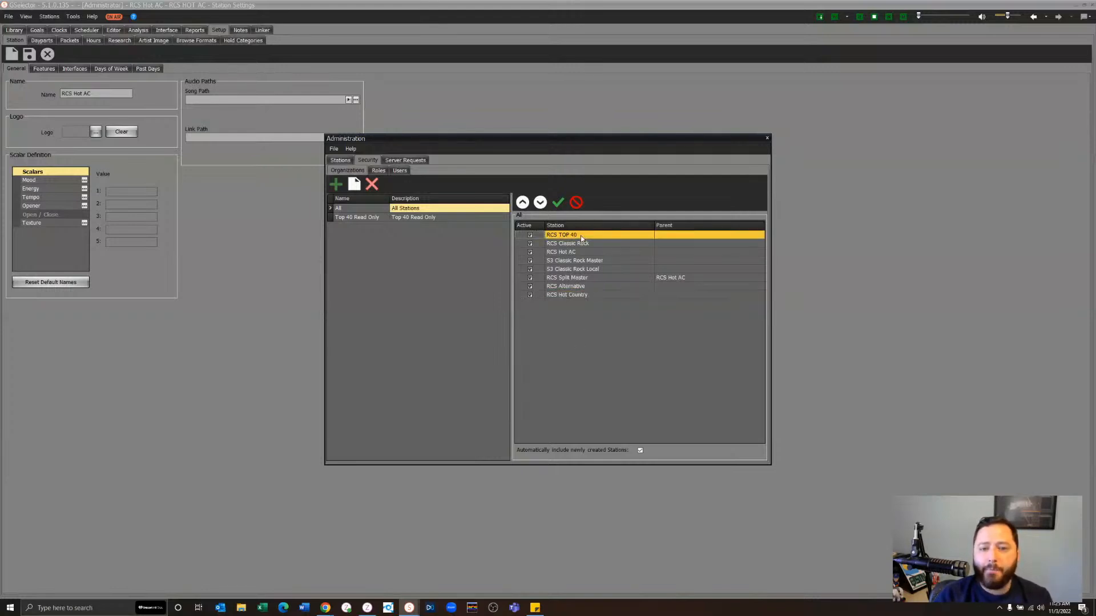
pyautogui.click(615, 296)
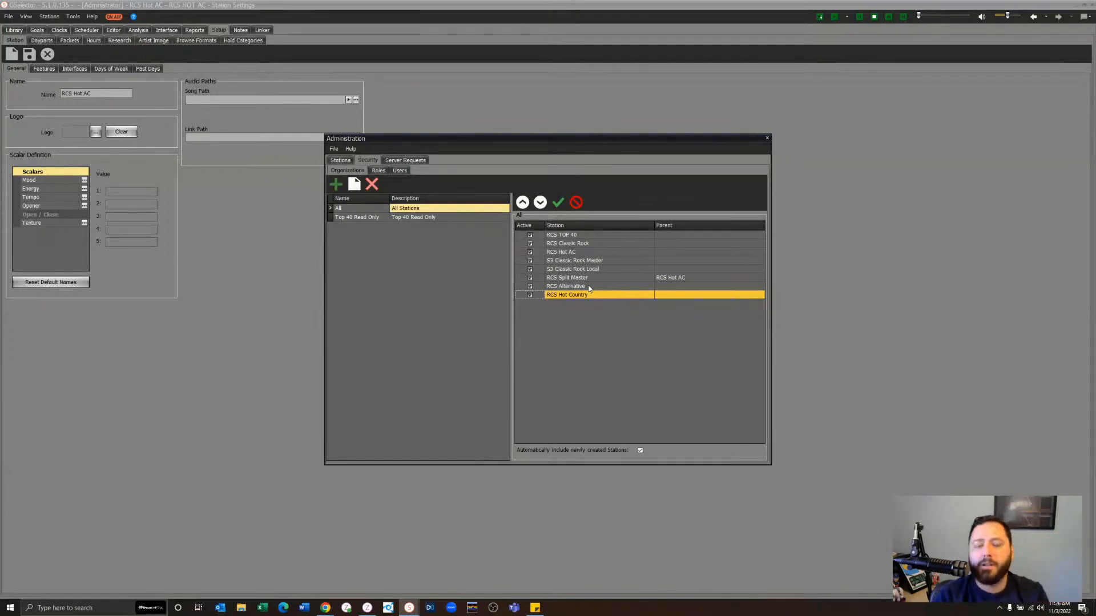
pyautogui.click(768, 138)
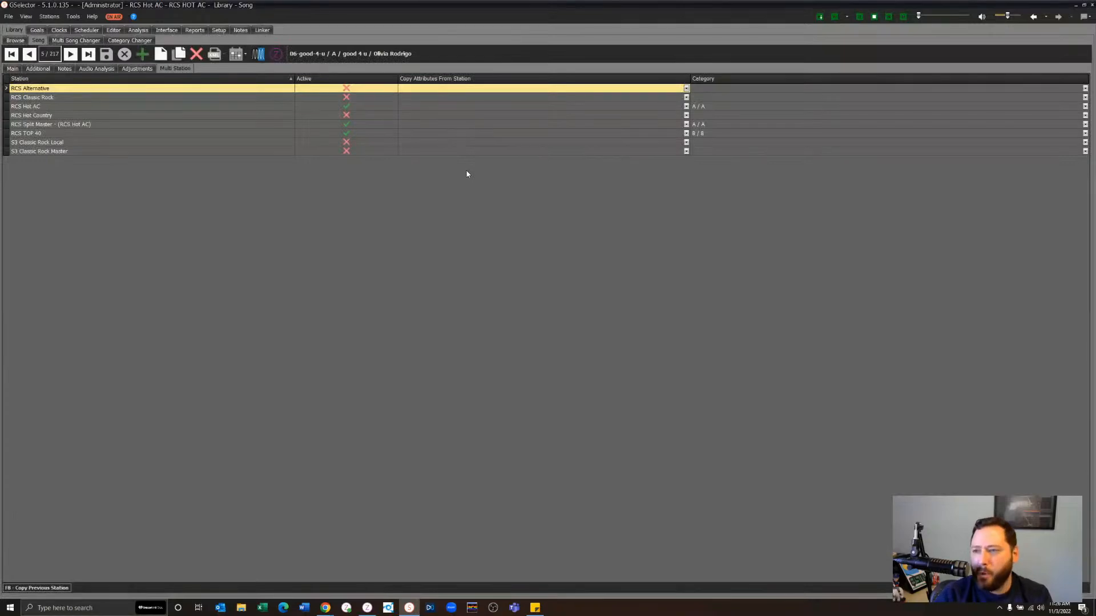